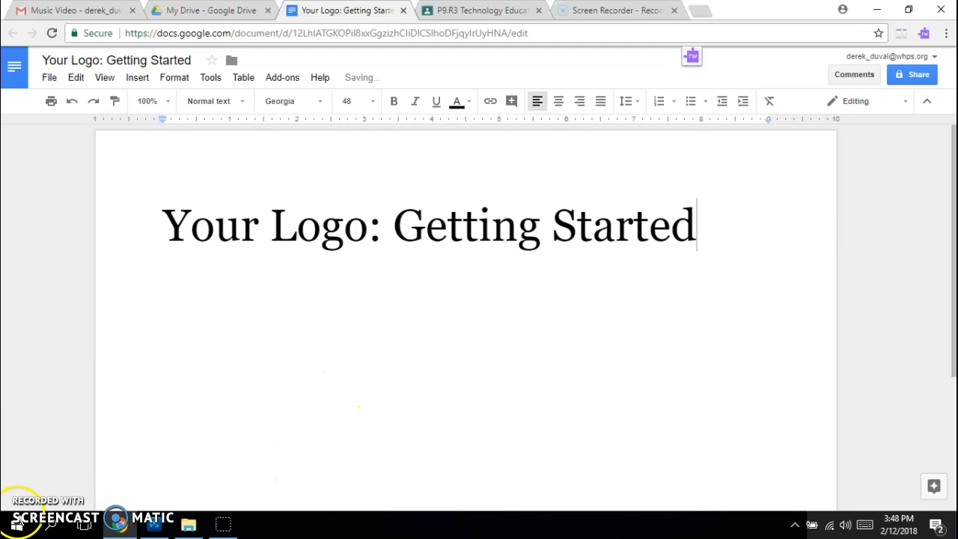
Step: Launch Adobe Photoshop CS5.1 from the Start menu's Most used list
left_click(16, 528)
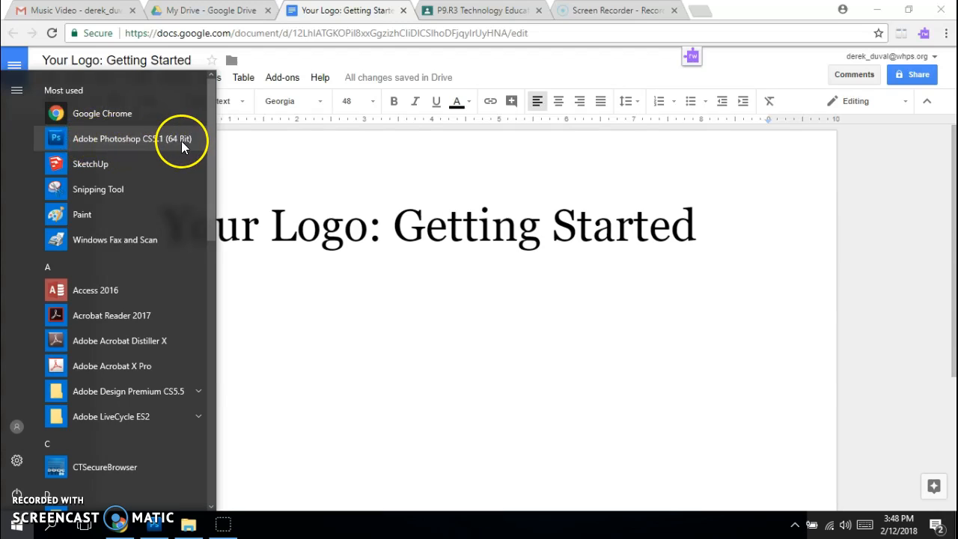
left_click(243, 147)
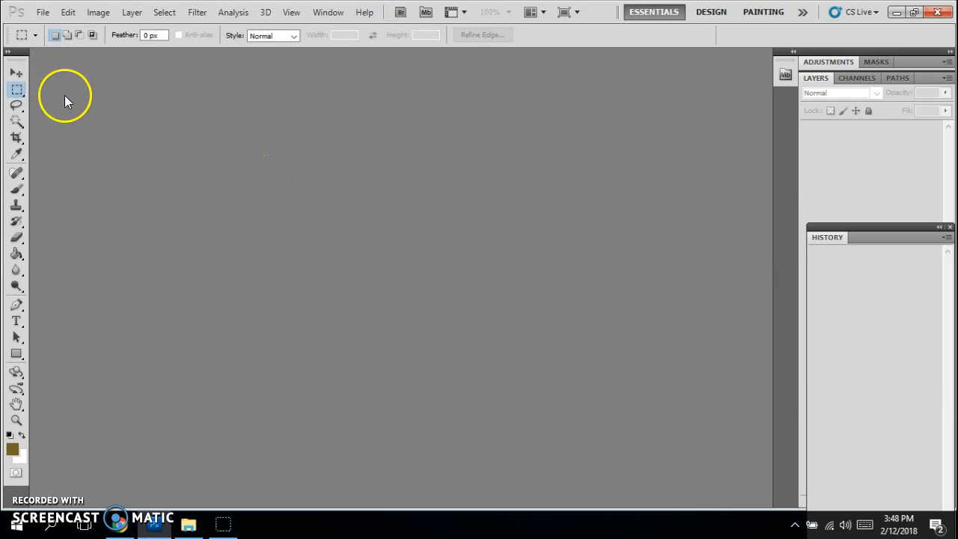
Step: Create a new 5 × 5 inch, 72 pixels/inch RGB document named My logo
left_click(43, 13)
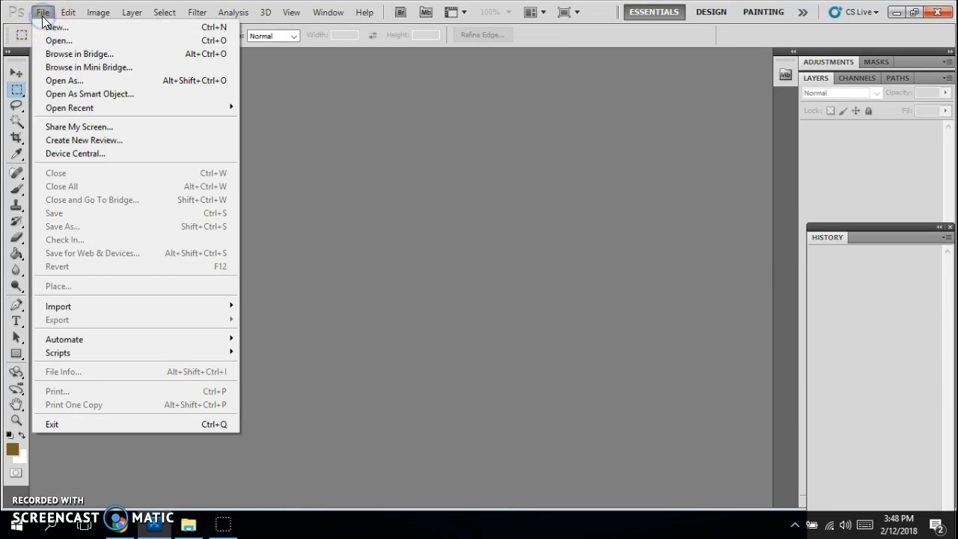
left_click(48, 28)
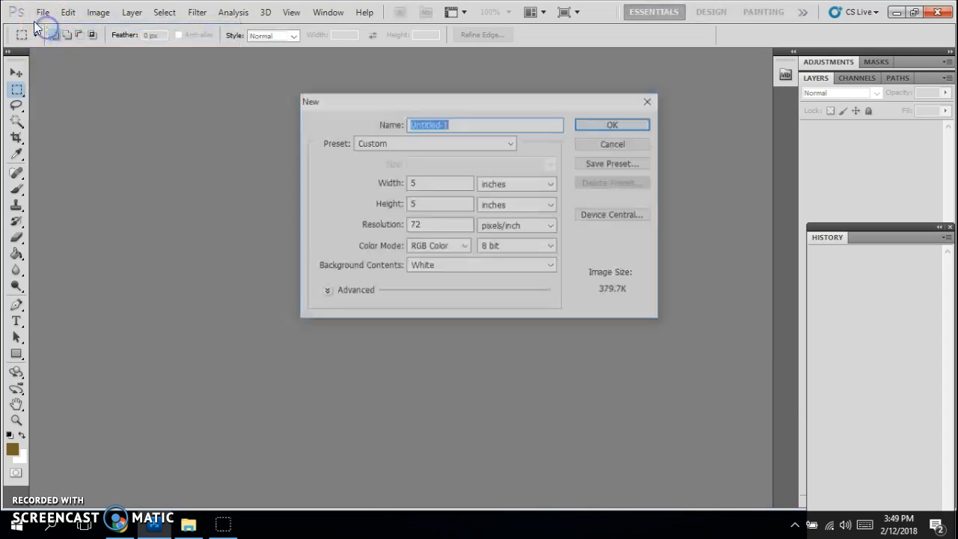
left_click(555, 183)
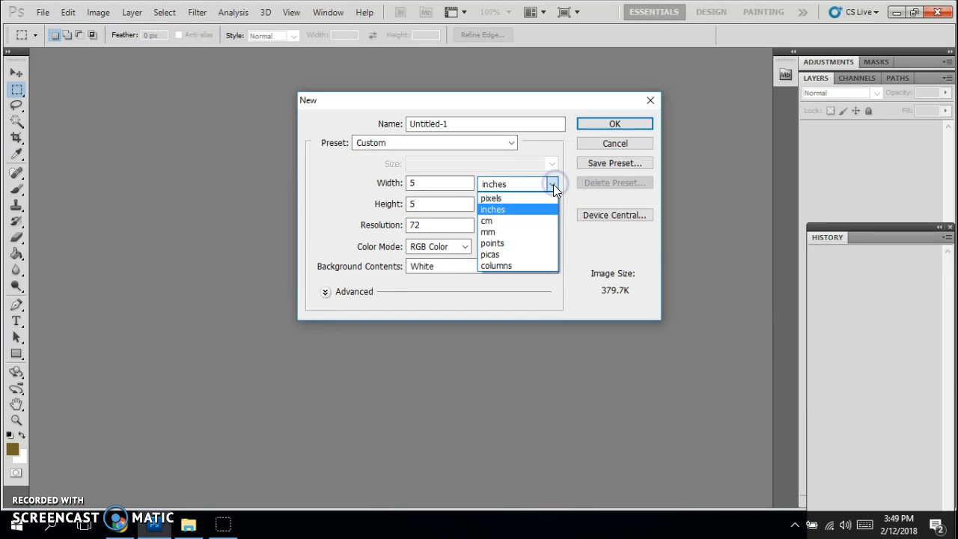
left_click(493, 212)
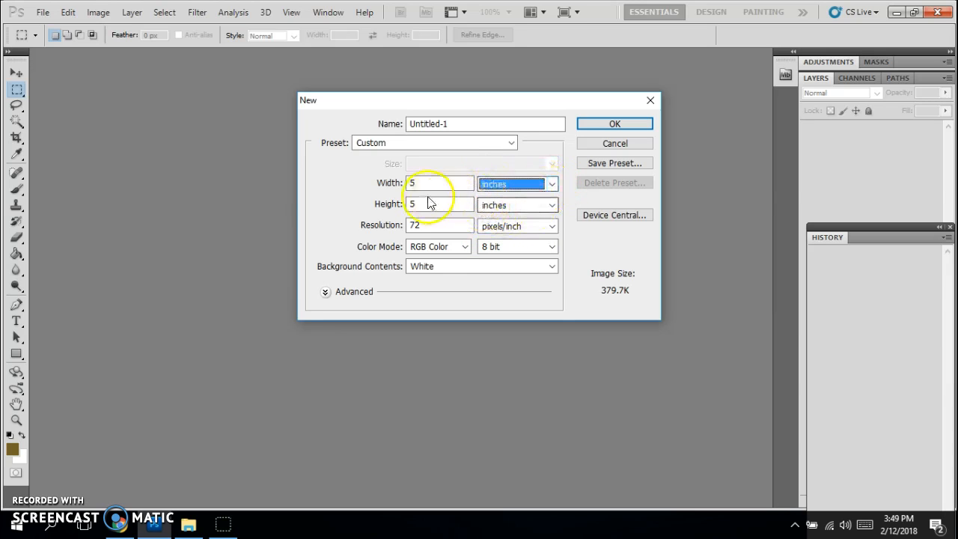
left_click(390, 183)
left_click(421, 202)
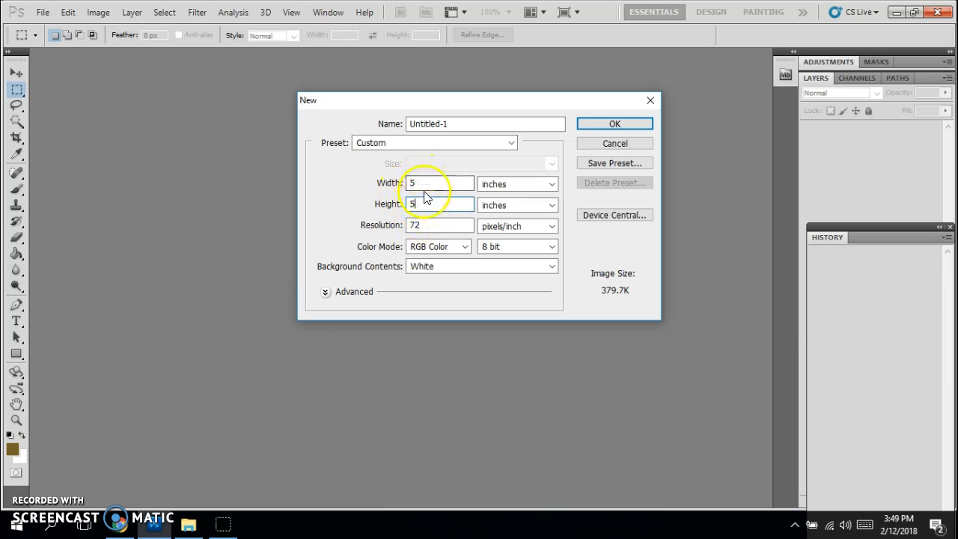
left_click_drag(449, 123, 393, 125)
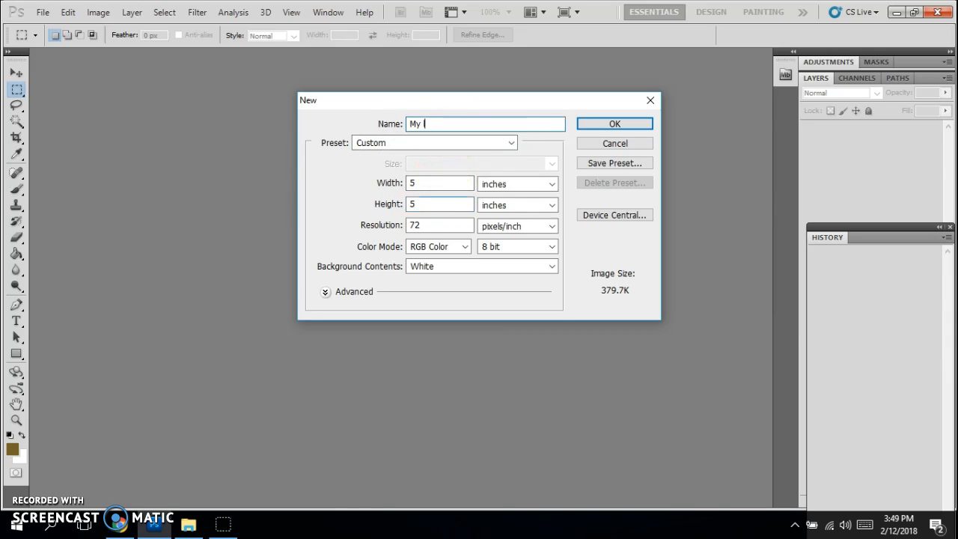
left_click(613, 123)
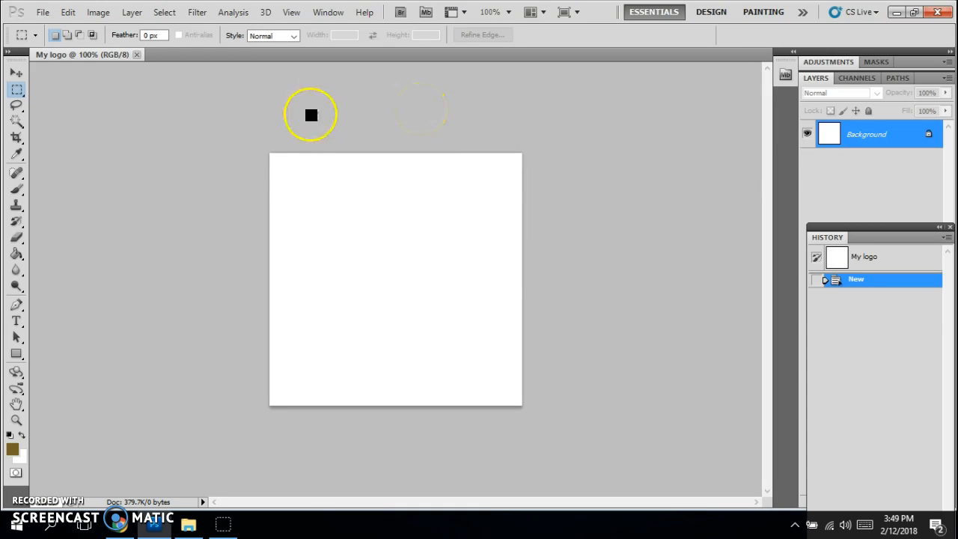
Step: Bring up the Open dialog and sort the LogoResearch folder by name
left_click(43, 15)
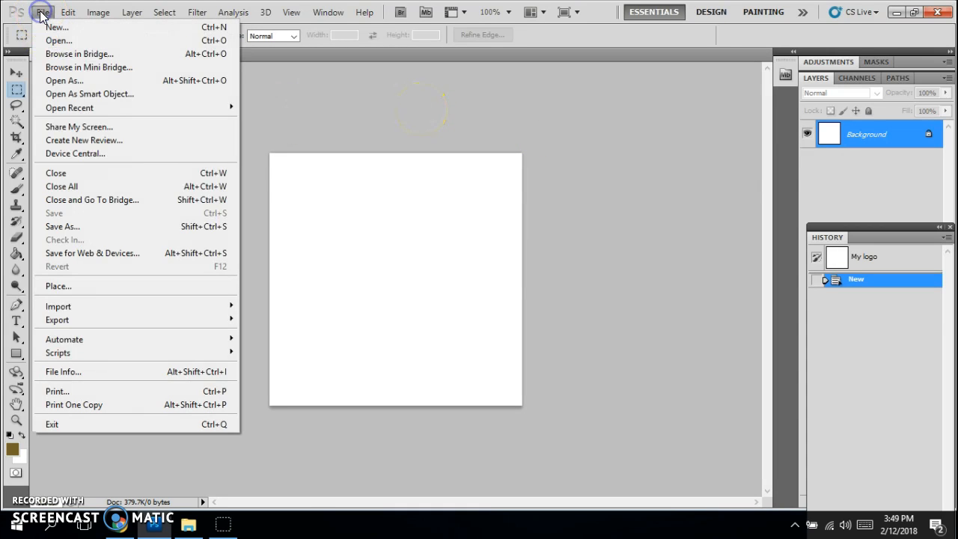
left_click(50, 40)
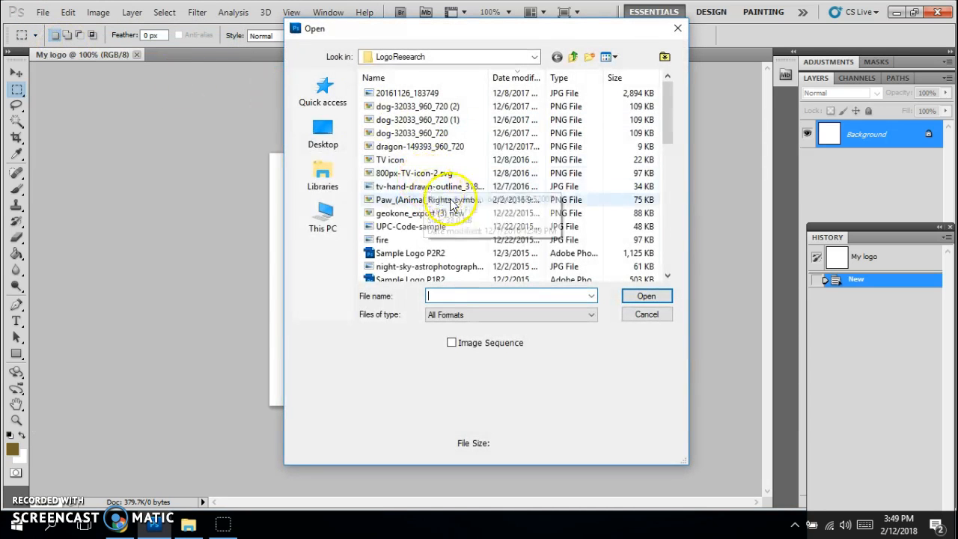
scroll(441, 217, "down", 4)
scroll(442, 226, "down", 6)
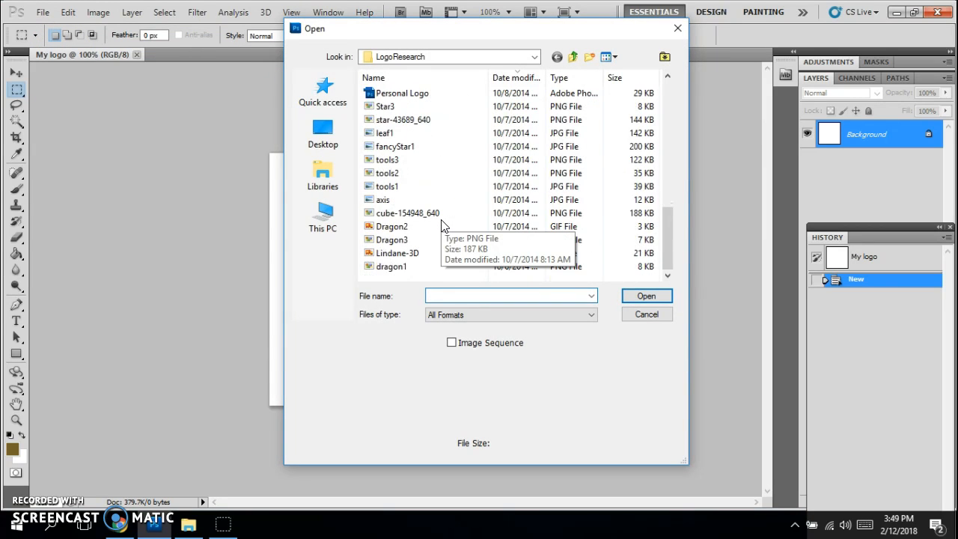
scroll(441, 226, "up", 10)
left_click(388, 78)
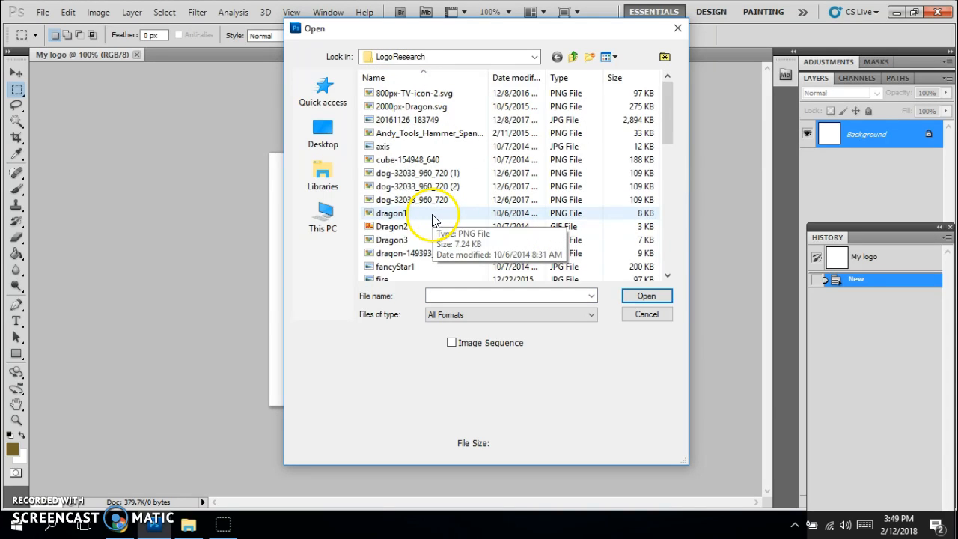
Step: Select Dragon2.gif, tools2.png and TV icon.png together and open them
left_click(397, 229)
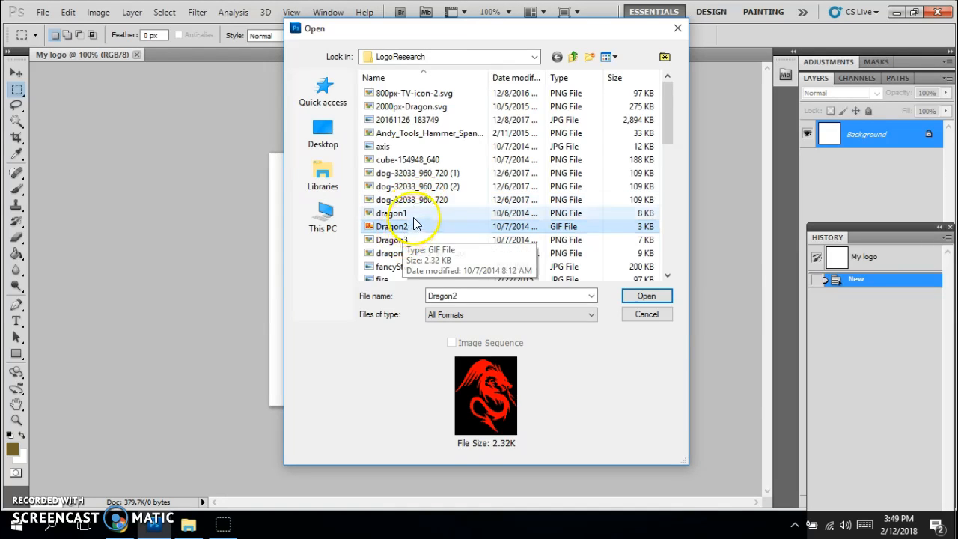
scroll(427, 225, "down", 7)
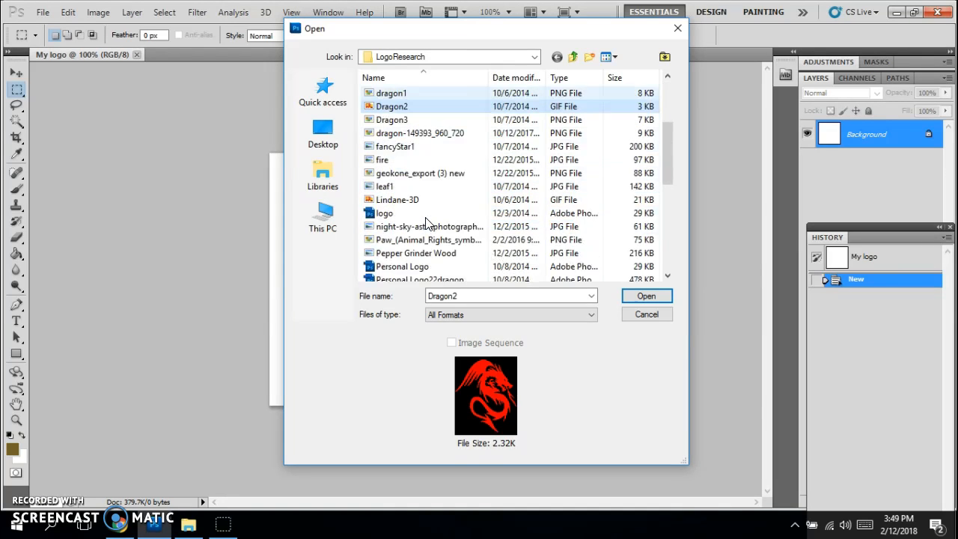
scroll(427, 225, "down", 3)
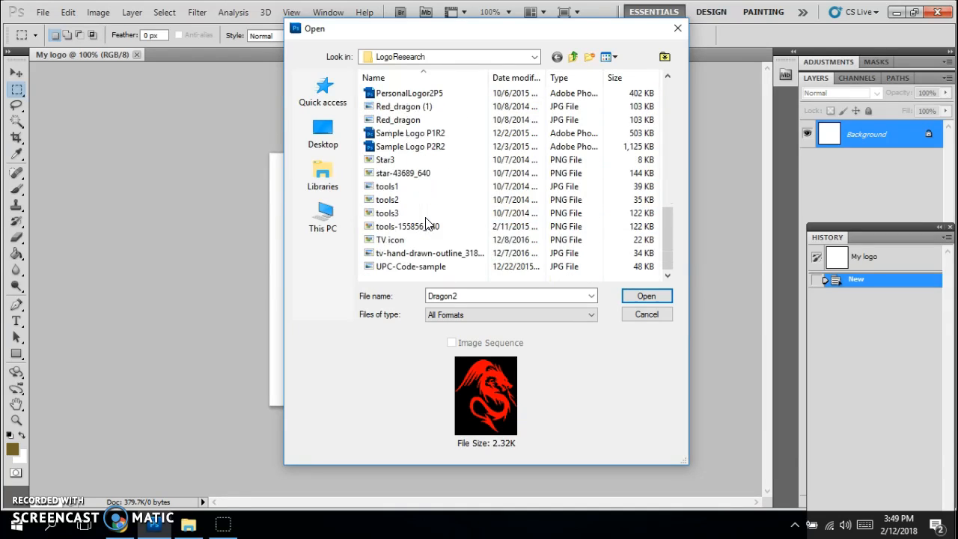
left_click(389, 201, "ctrl")
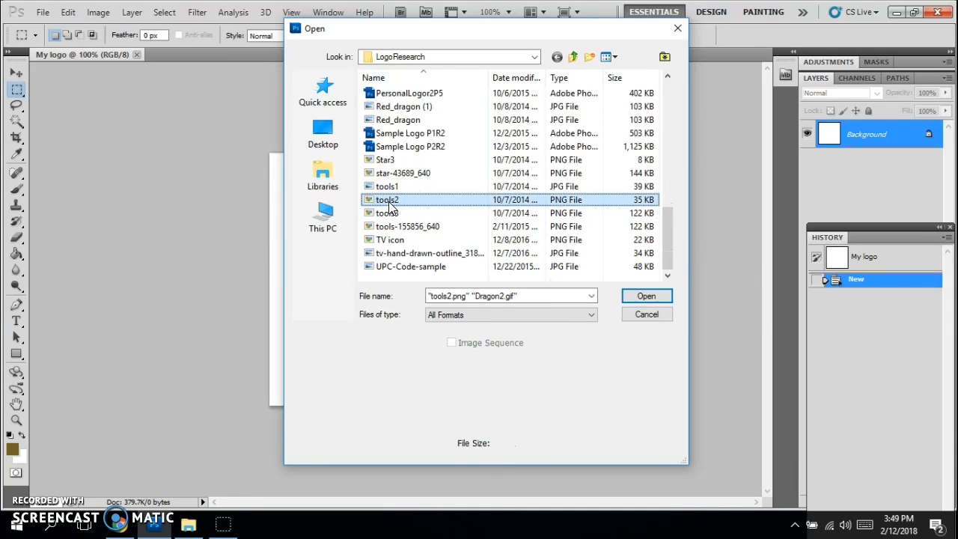
scroll(423, 176, "up", 7)
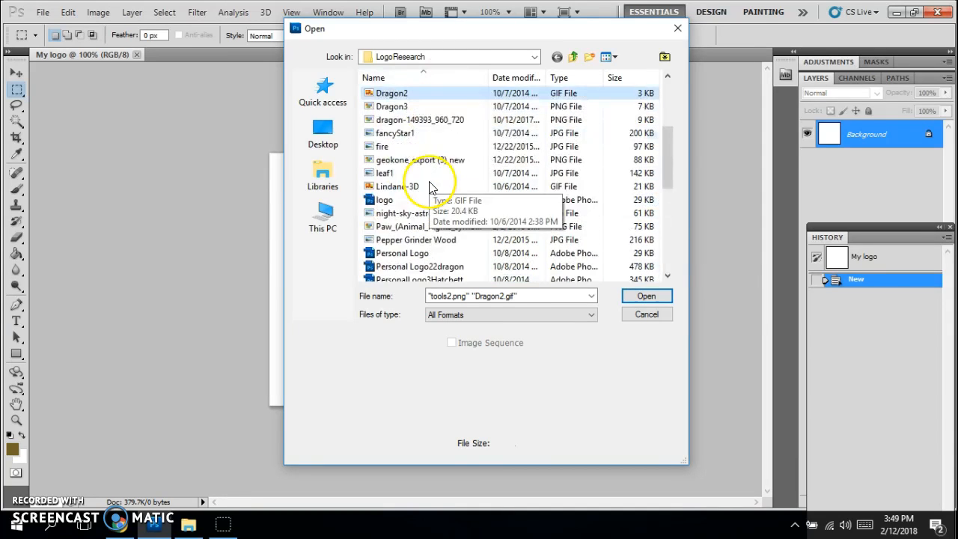
scroll(393, 133, "up", 1)
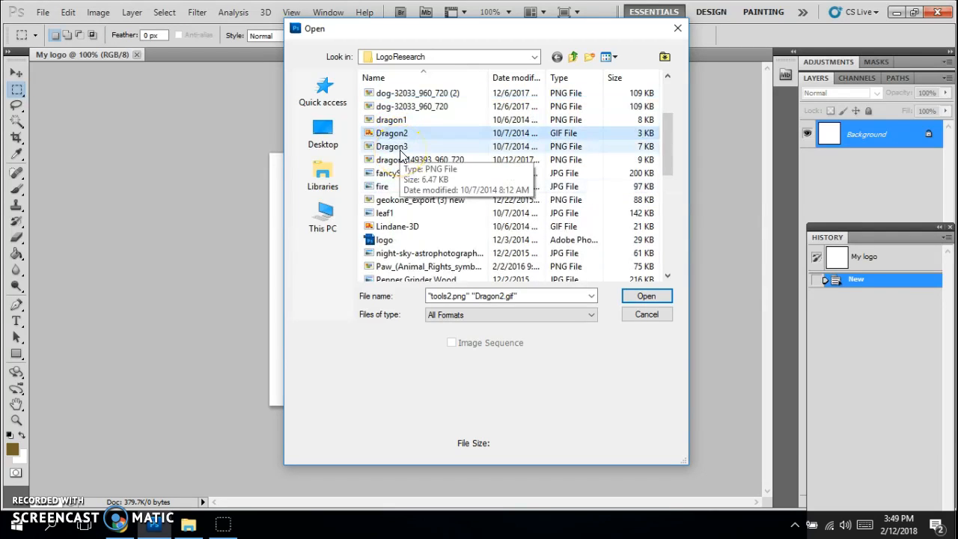
scroll(401, 155, "down", 5)
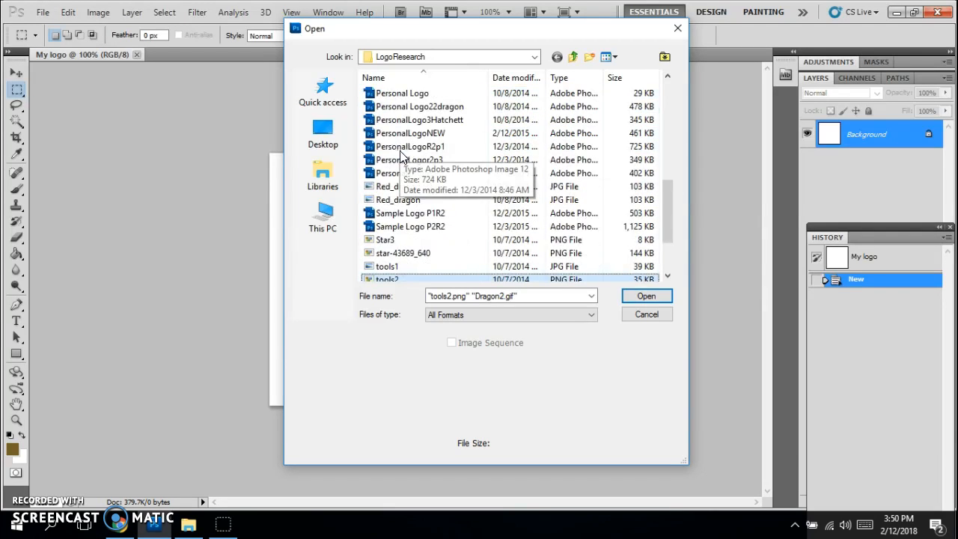
scroll(401, 206, "down", 1)
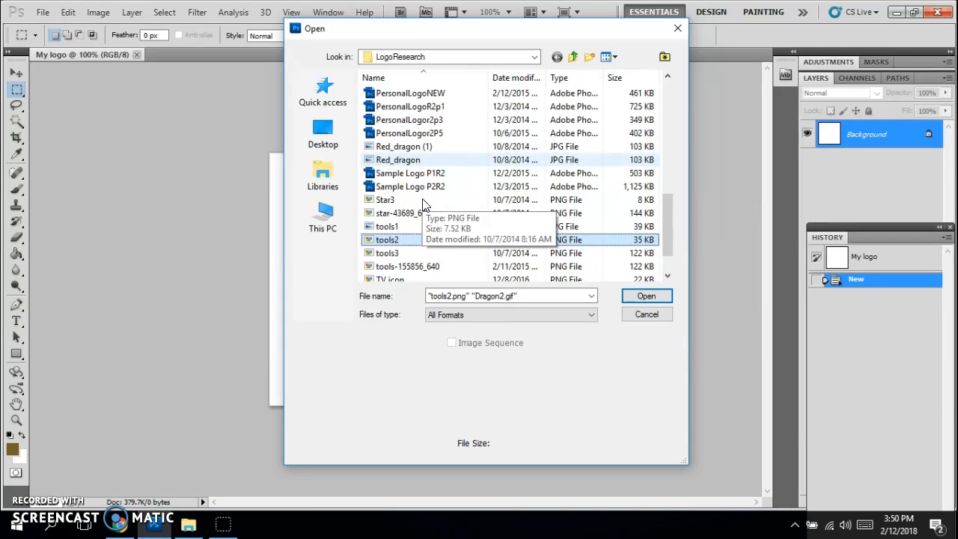
scroll(423, 204, "down", 1)
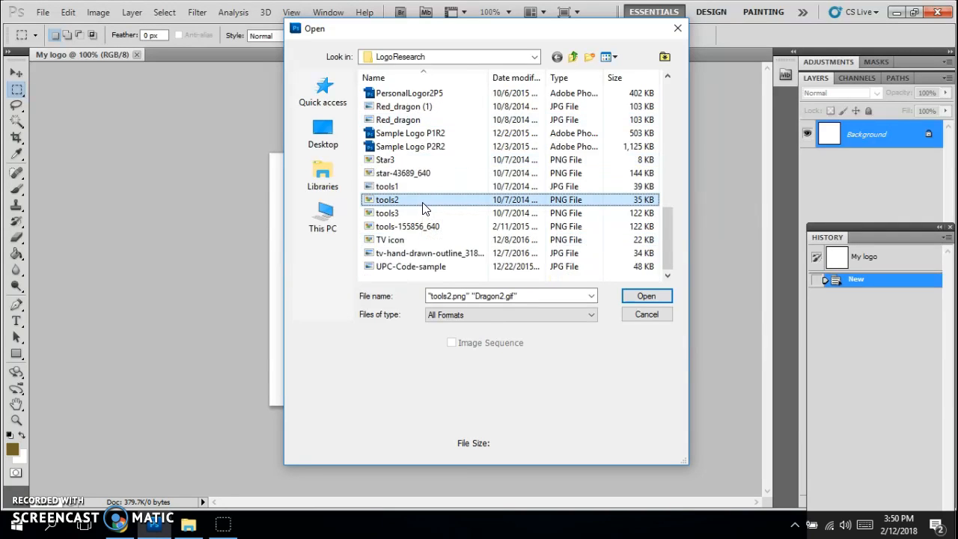
left_click(393, 241, "ctrl")
left_click(656, 295)
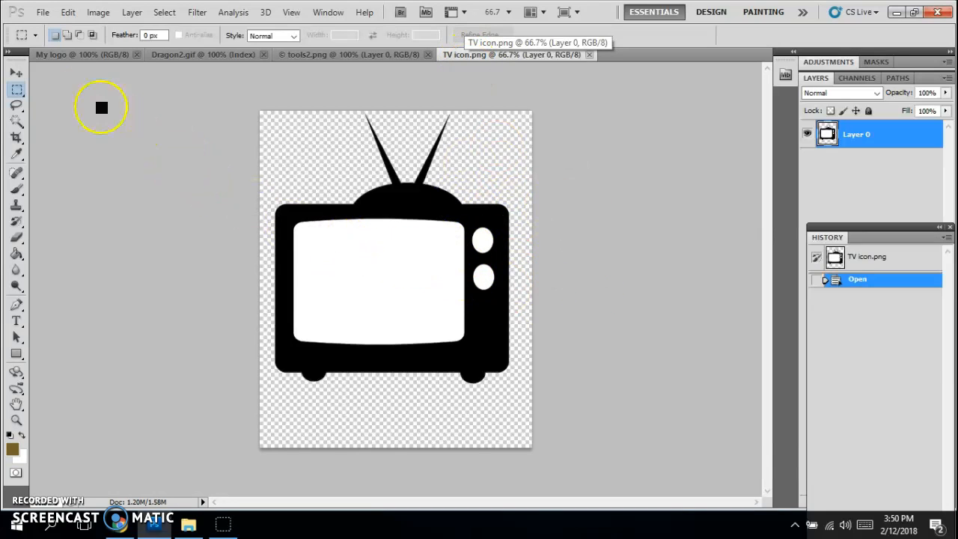
Step: Switch to My logo, then float TV icon.png in its own window beside it
left_click(80, 56)
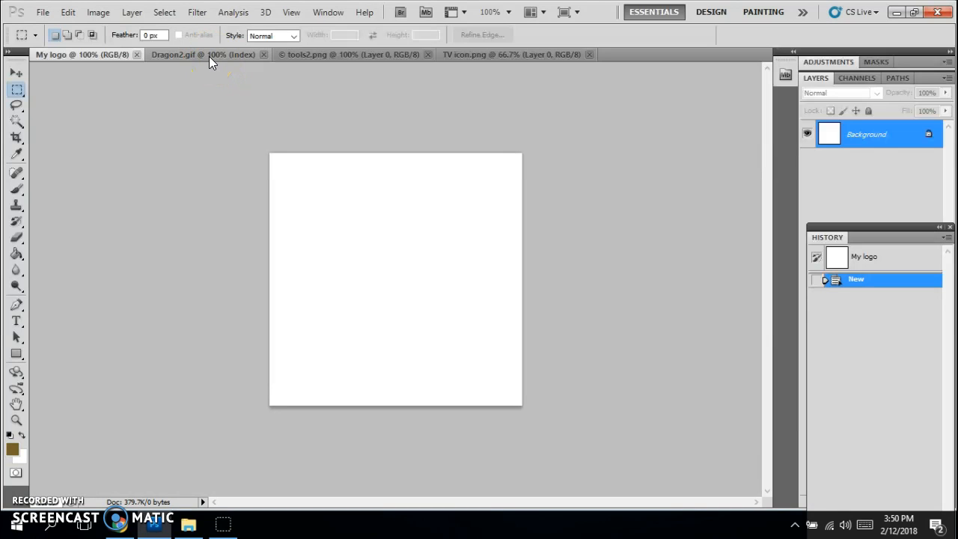
left_click(469, 55)
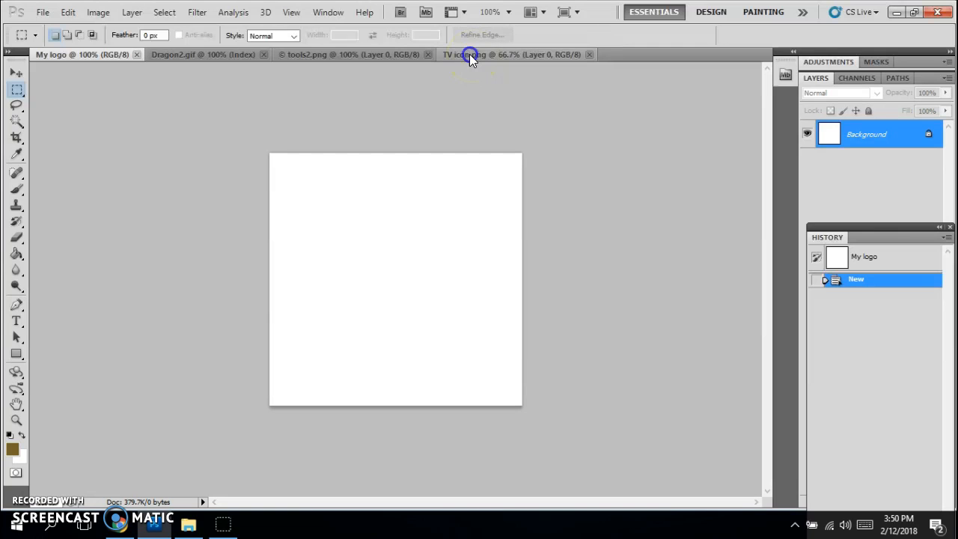
left_click_drag(473, 57, 531, 171)
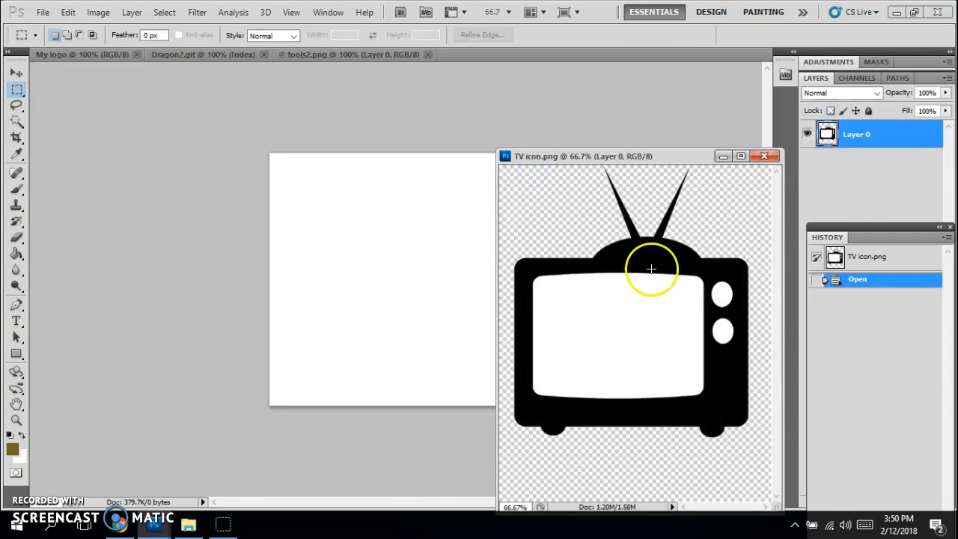
Step: Copy the TV icon into My logo as a new layer with the Move tool
left_click(18, 75)
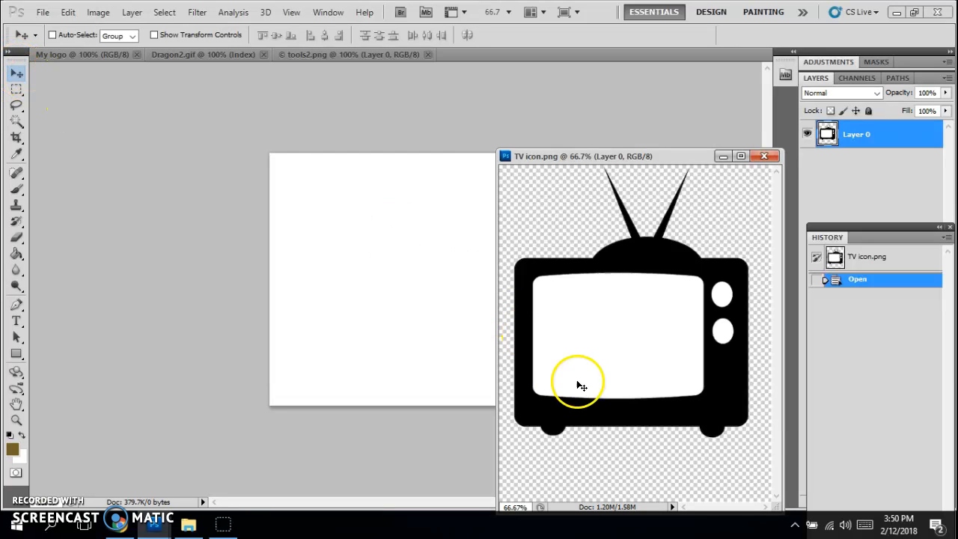
left_click_drag(662, 369, 449, 307)
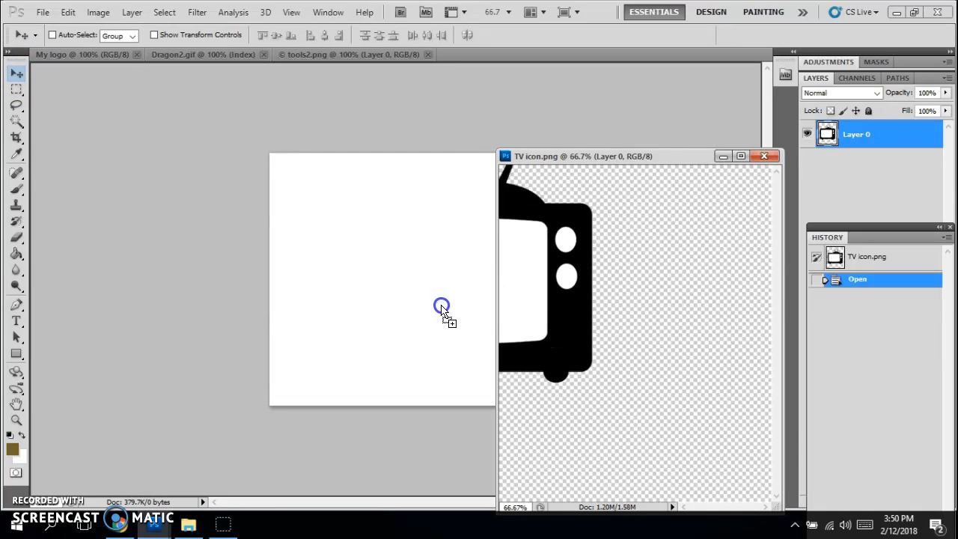
left_click_drag(388, 307, 390, 307)
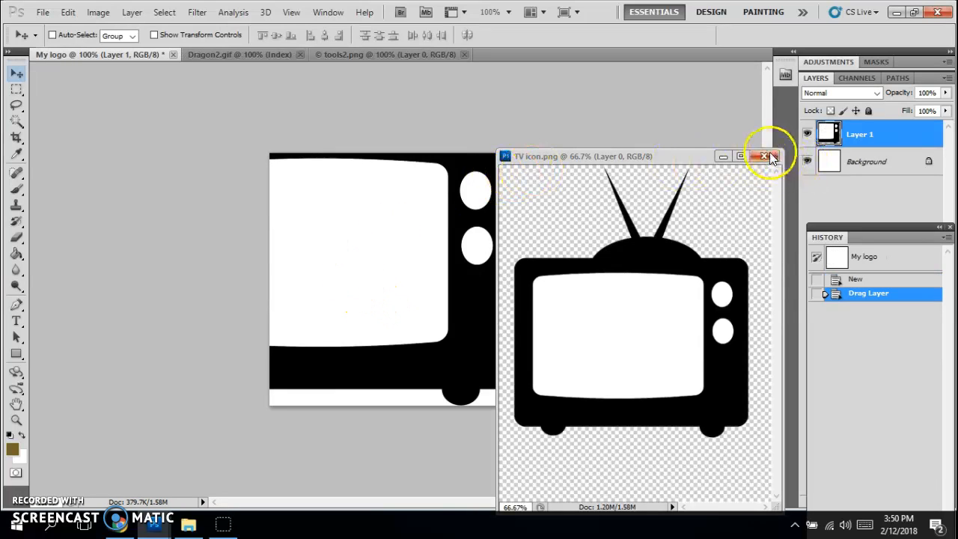
Step: Redock the TV icon window and move the TV layer down so its antennas show
left_click_drag(606, 156, 591, 57)
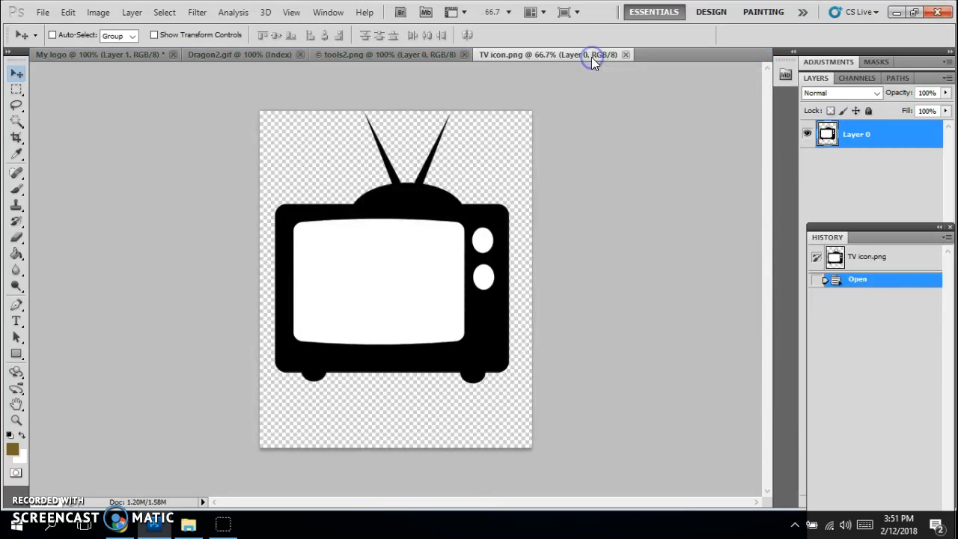
left_click(75, 55)
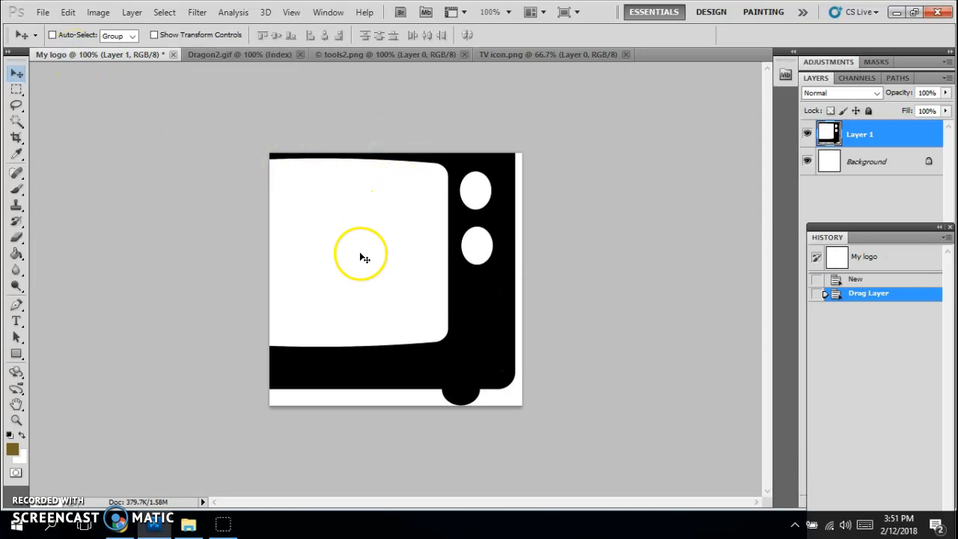
left_click_drag(369, 260, 397, 322)
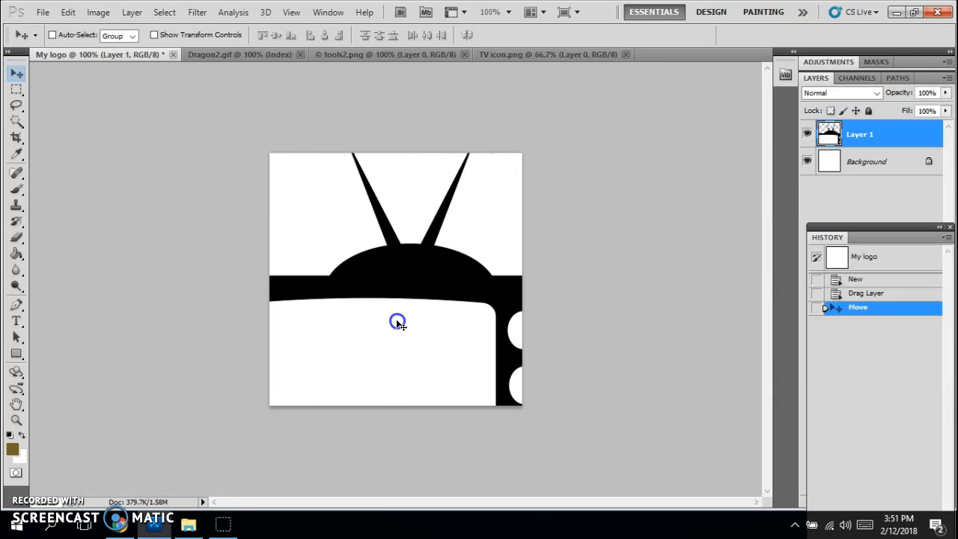
key("ctrl+t")
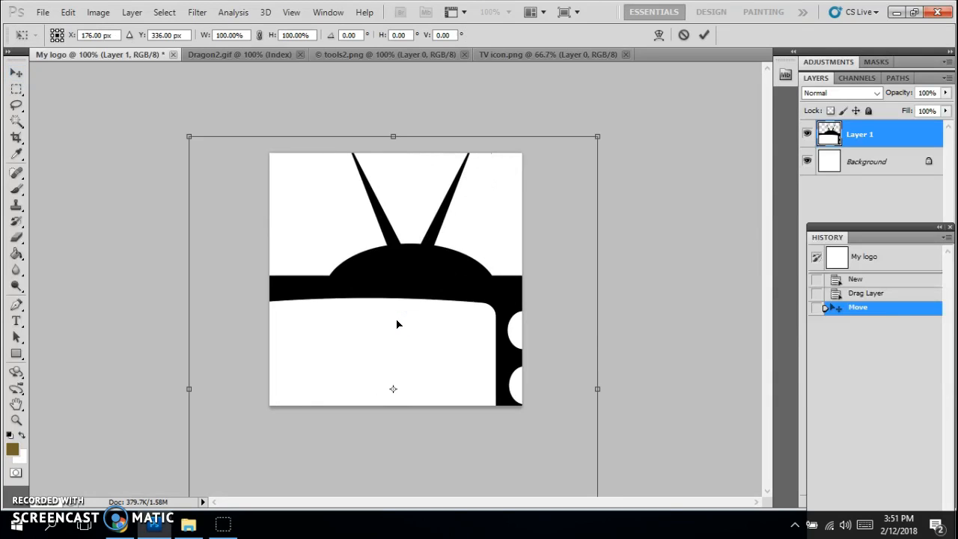
Step: Scale the TV to about 69% width and 61% height to fill the canvas, then commit
left_click(405, 315)
left_click_drag(188, 136, 265, 323)
left_click_drag(419, 346, 408, 170)
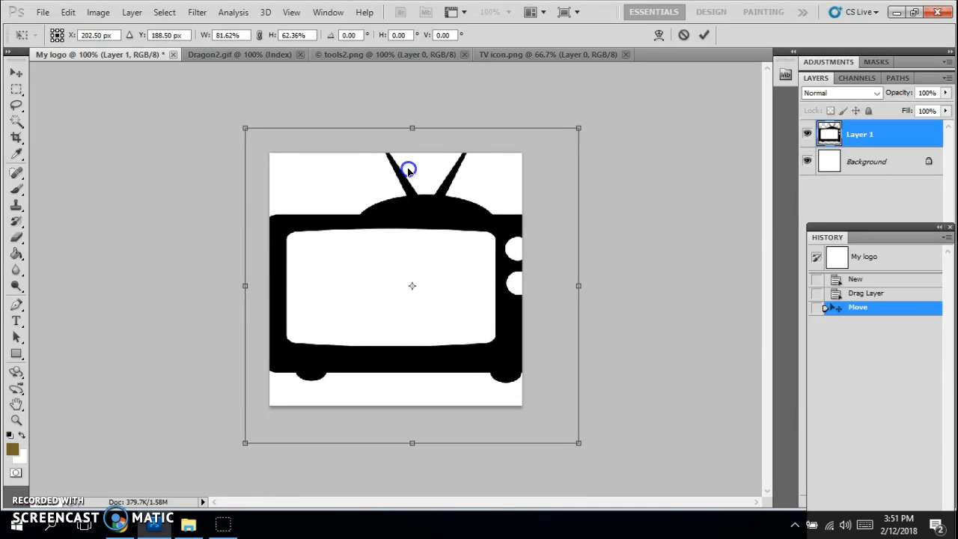
left_click_drag(245, 128, 261, 164)
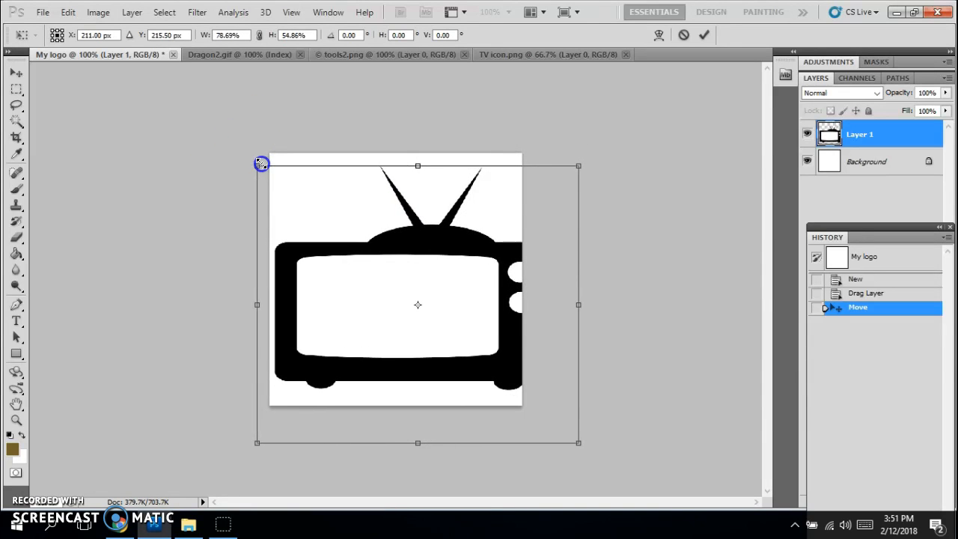
left_click_drag(578, 164, 542, 161)
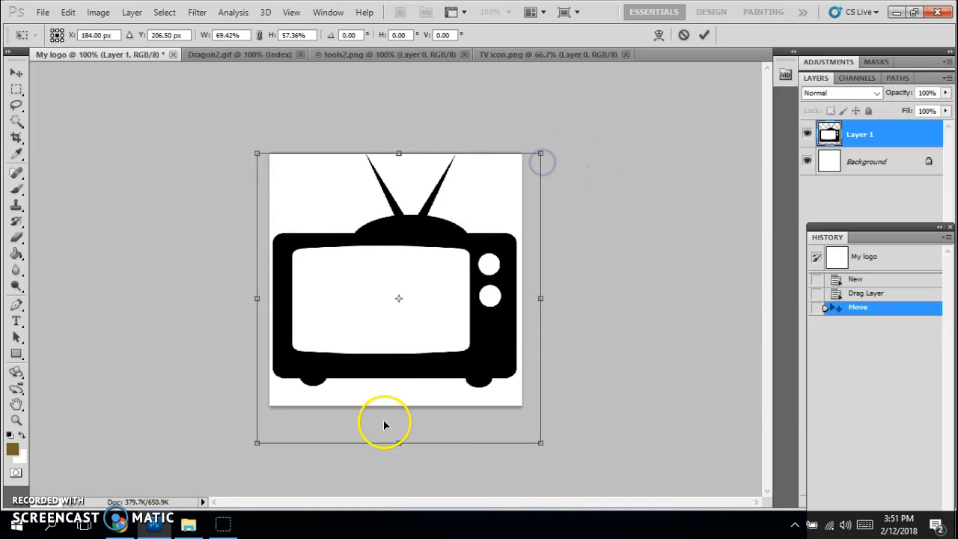
left_click_drag(399, 443, 398, 461)
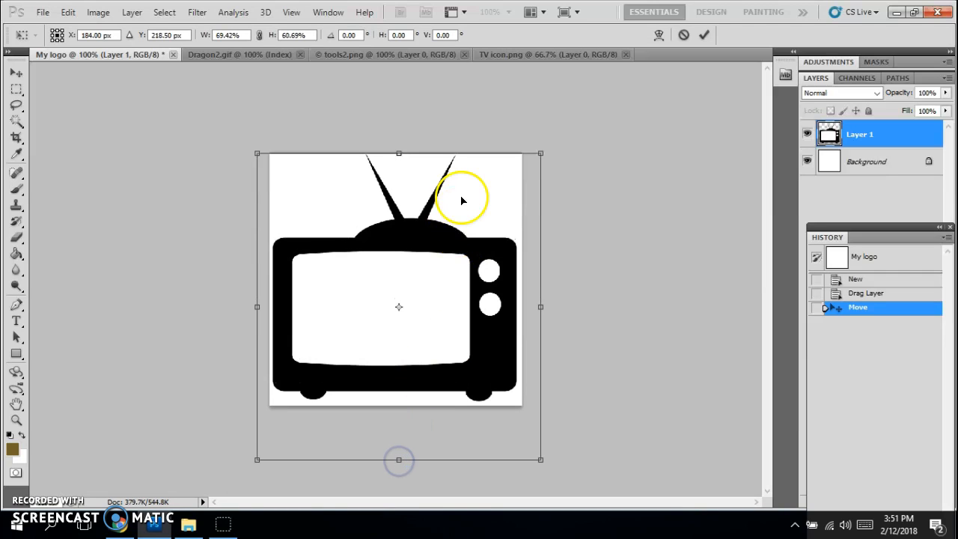
double_click(346, 289)
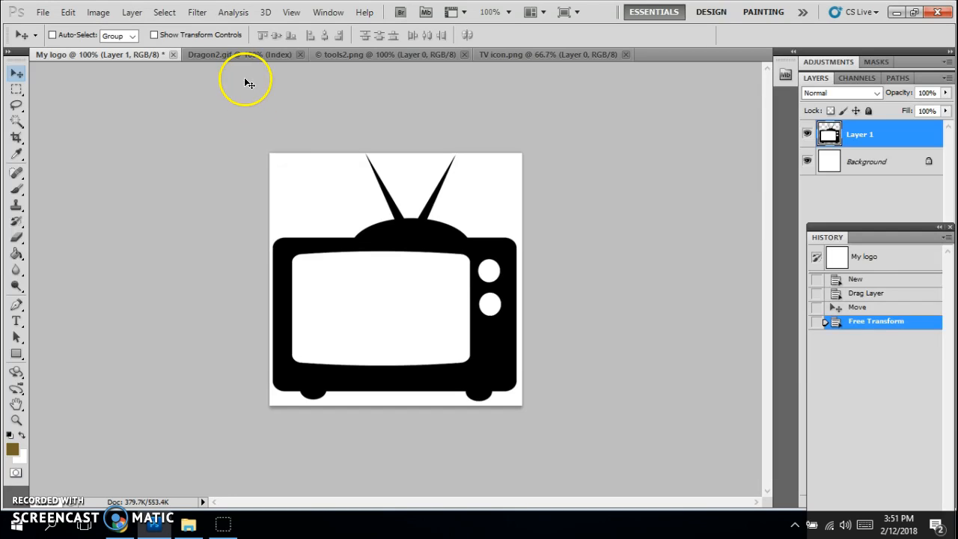
Step: Float tools2.png in its own window beside the My logo canvas
left_click(250, 57)
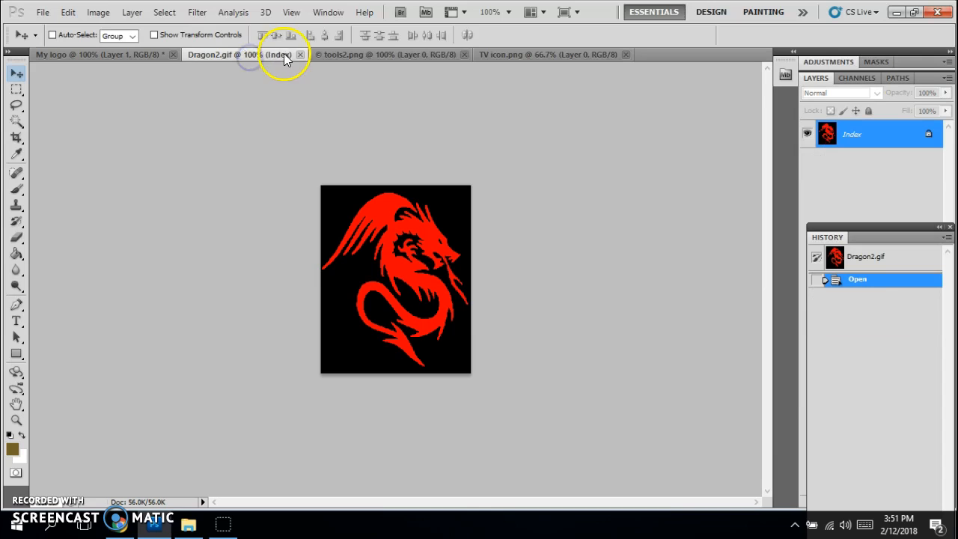
left_click(332, 54)
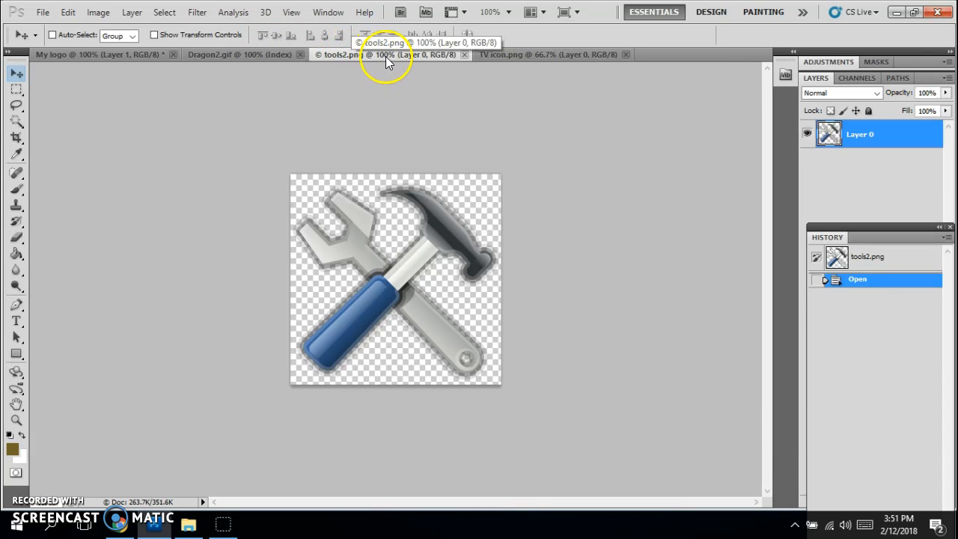
left_click_drag(363, 59, 444, 166)
left_click(65, 54)
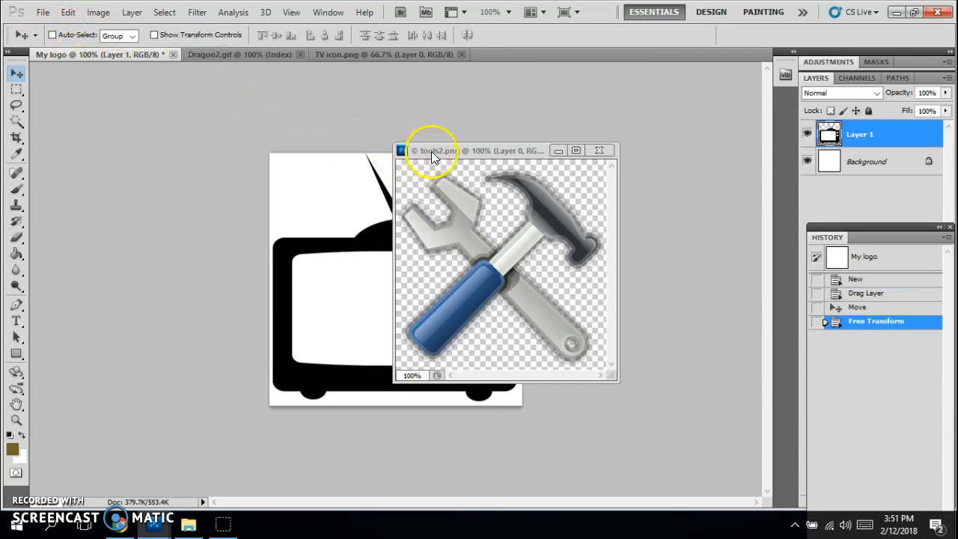
left_click_drag(431, 151, 599, 127)
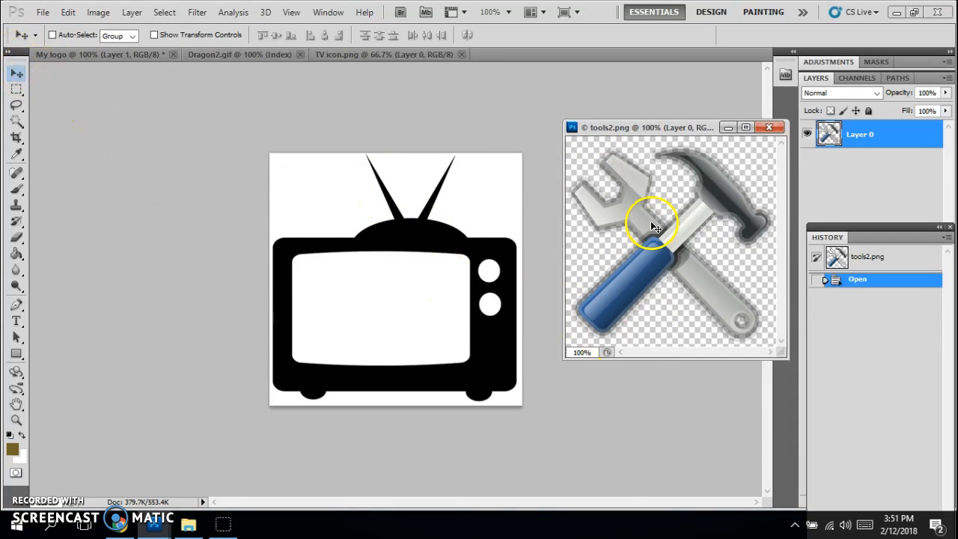
Step: Copy the tools image into My logo as Layer 2, scale to about 54%, and place it atop the TV
left_click_drag(686, 234, 538, 237)
mouse_move(396, 283)
left_mouse_down()
mouse_move(377, 287)
mouse_move(402, 287)
left_mouse_up()
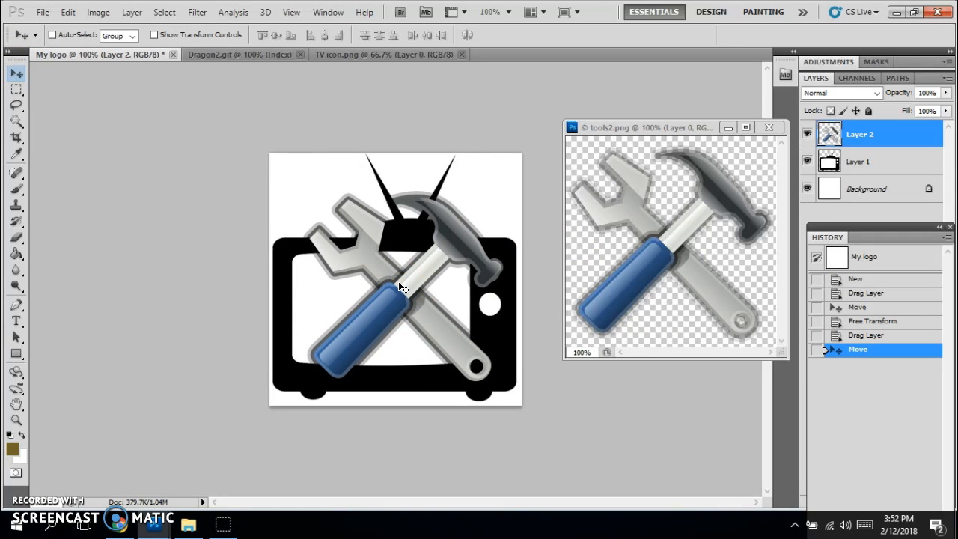
key("ctrl+t")
left_click_drag(302, 192, 399, 283)
left_click_drag(462, 324, 411, 184)
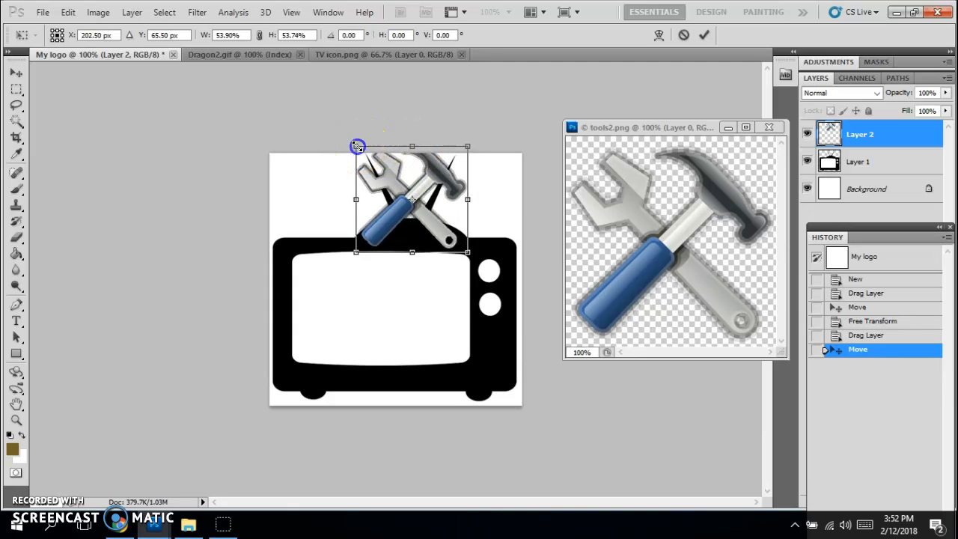
Step: Make the tools slightly shorter, commit the resize, and redock tools2.png among the tabs
left_click_drag(356, 146, 358, 154)
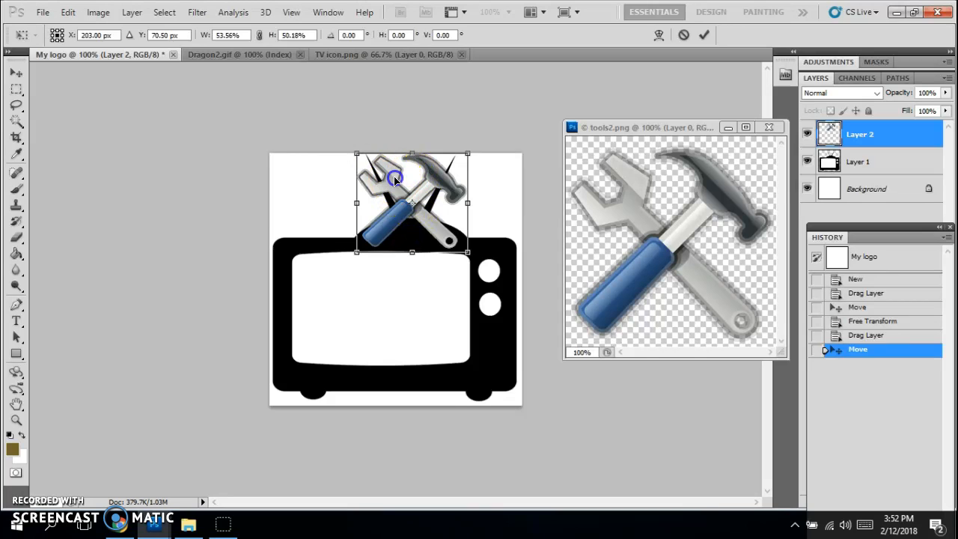
key("Return")
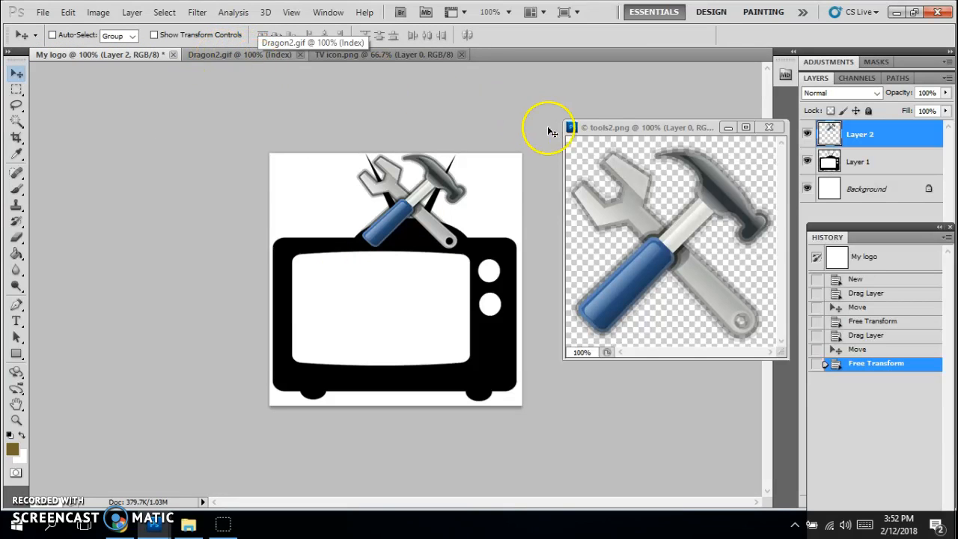
left_click_drag(599, 134, 536, 58)
Step: Float Dragon2.gif beside My logo and attempt to drag the dragon onto the canvas
left_click(123, 55)
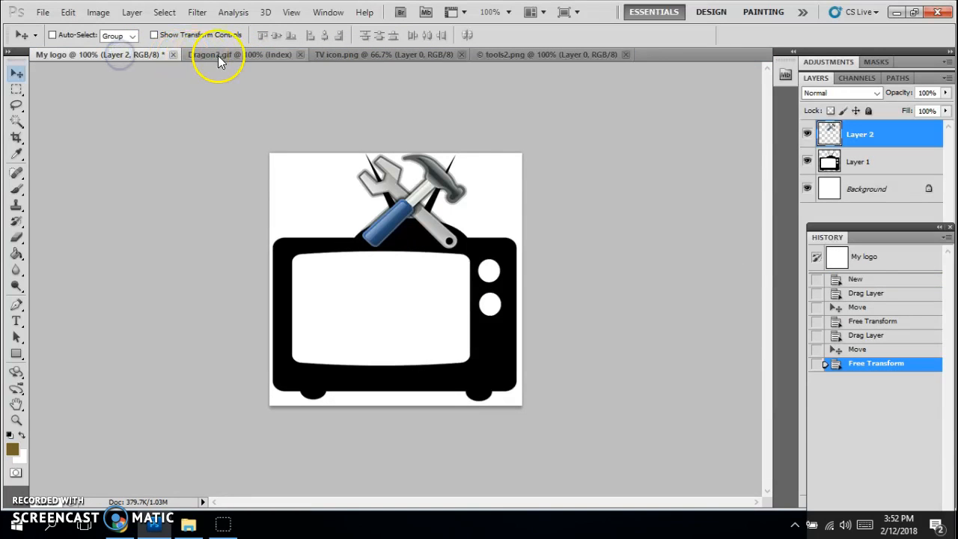
left_click_drag(220, 54, 521, 176)
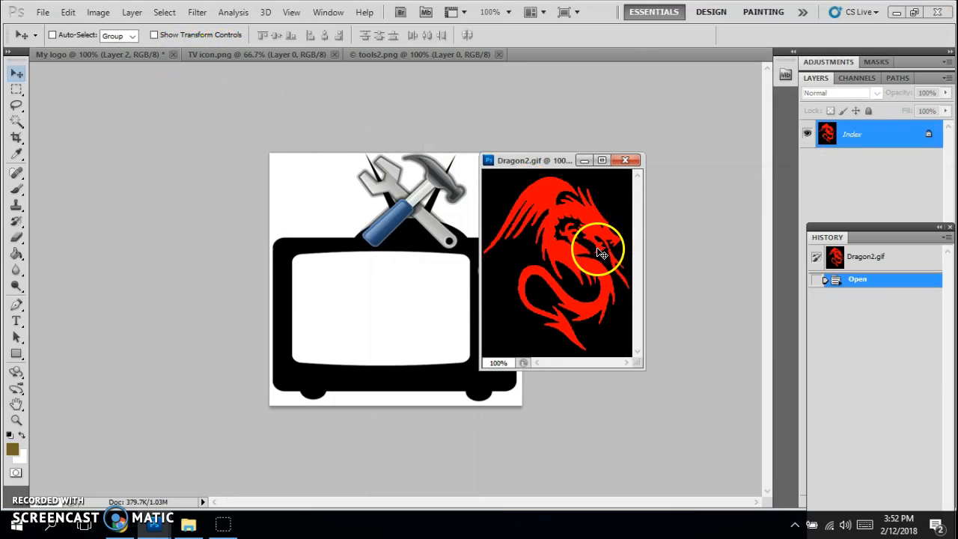
left_click_drag(504, 164, 563, 162)
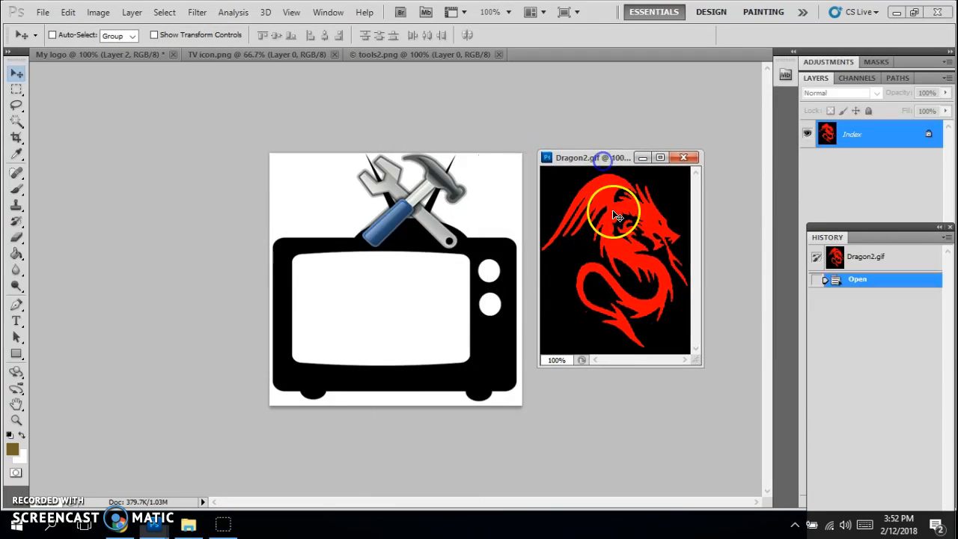
left_click_drag(619, 257, 414, 258)
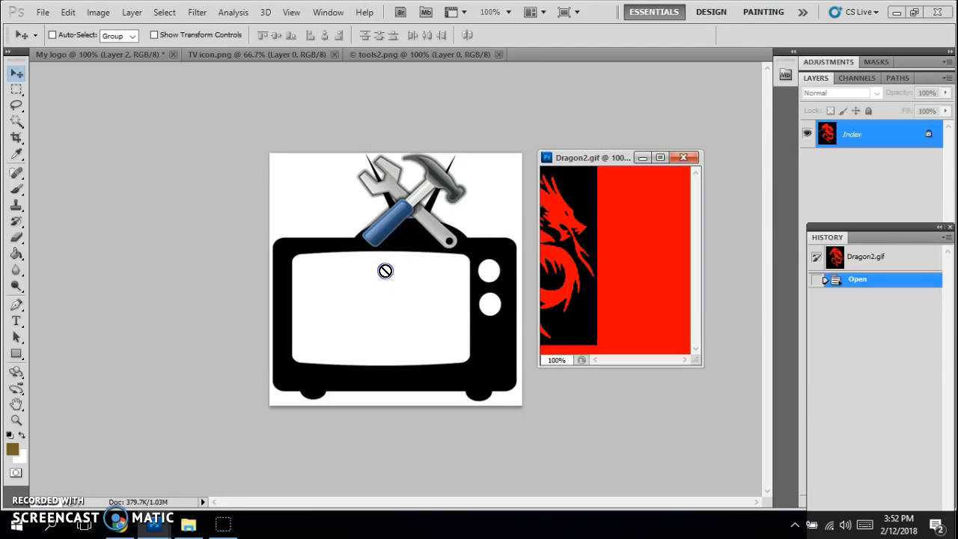
left_click_drag(385, 271, 385, 271)
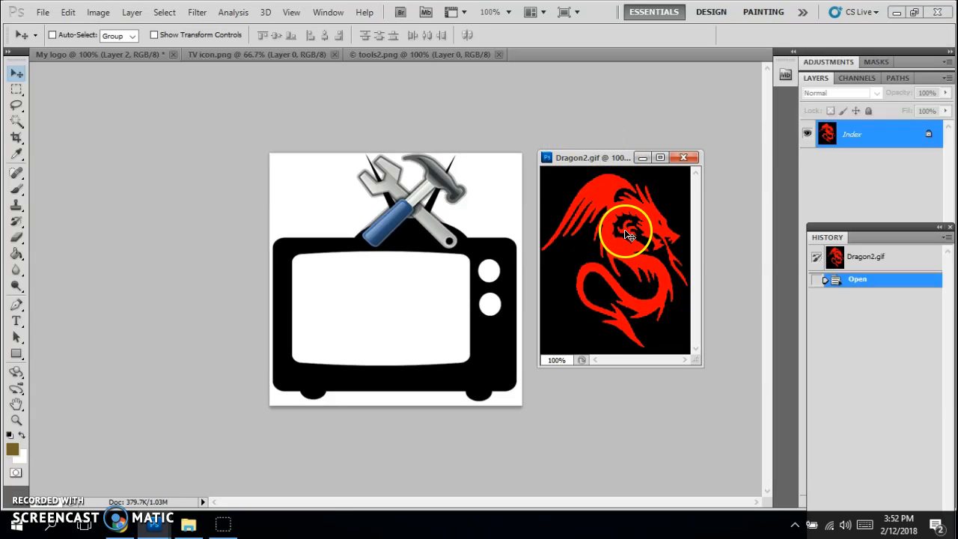
Step: Switch Dragon2.gif from Indexed Color to RGB Color mode
left_click(96, 14)
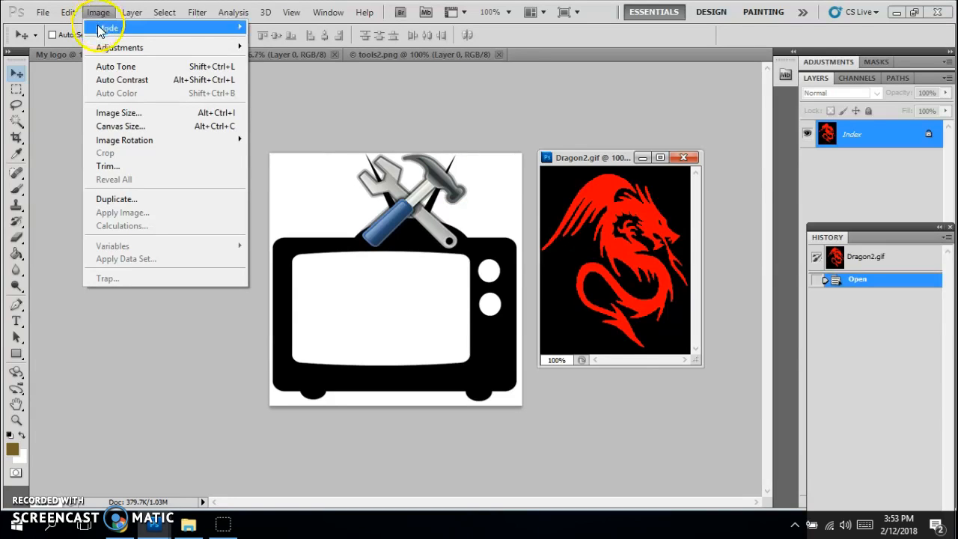
mouse_move(102, 27)
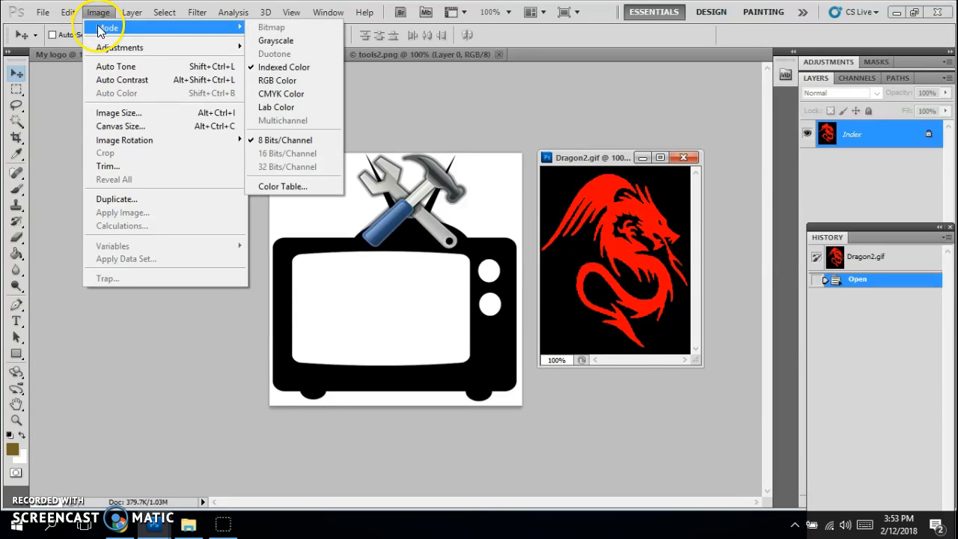
left_click(271, 82)
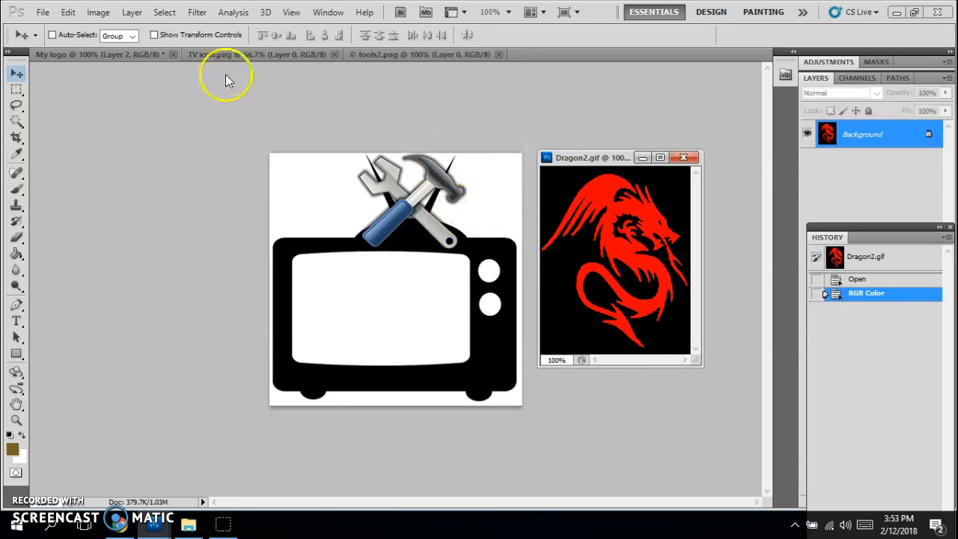
Step: Drag the dragon from Dragon2.gif onto the My logo canvas as Layer 3
left_click_drag(605, 278, 389, 285)
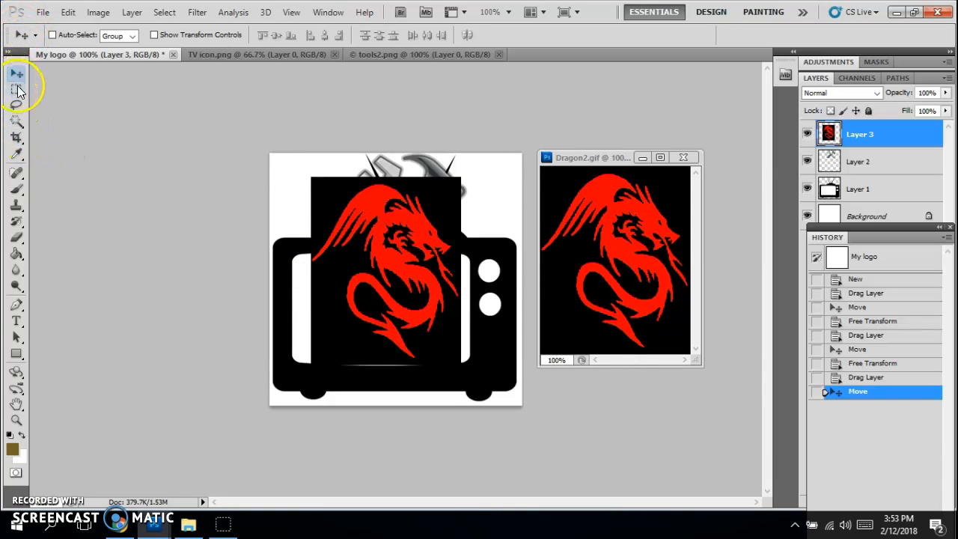
left_click_drag(18, 124, 65, 123)
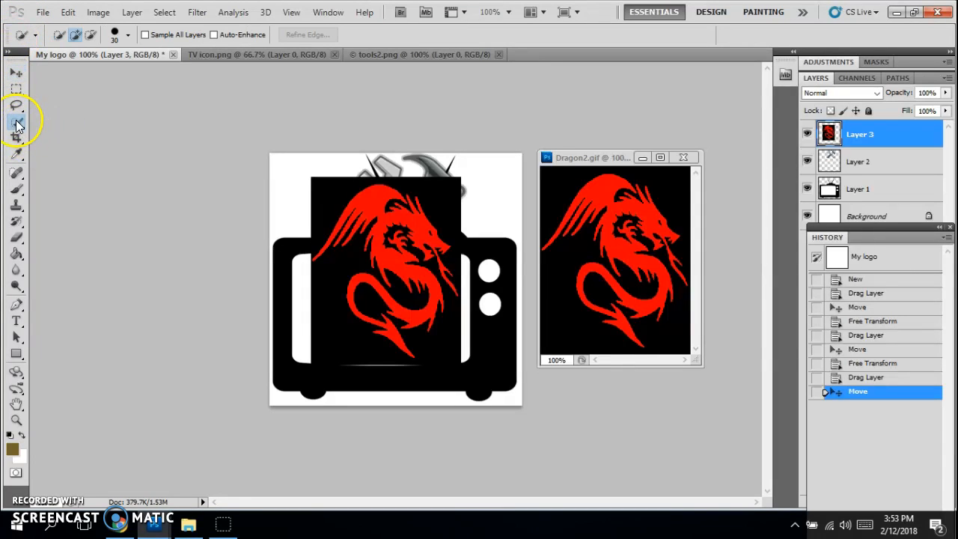
Step: Select the dragon's black background with the Magic Wand, delete it, and deselect
left_click(18, 123)
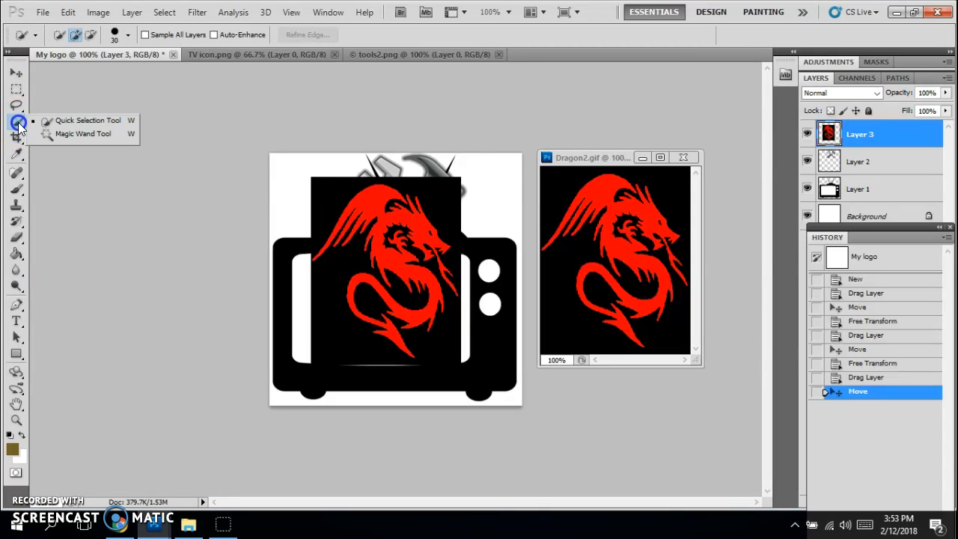
left_click_drag(29, 127, 47, 132)
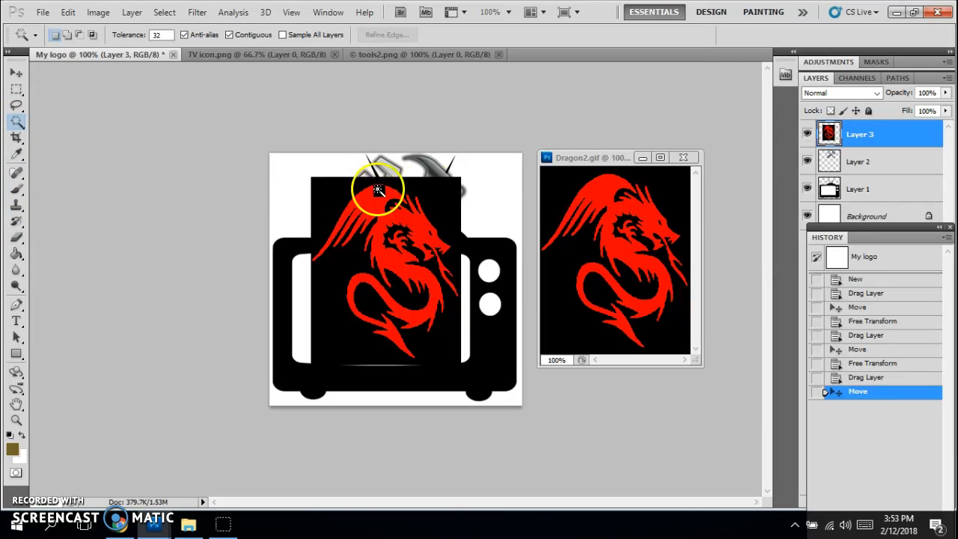
left_click(332, 199)
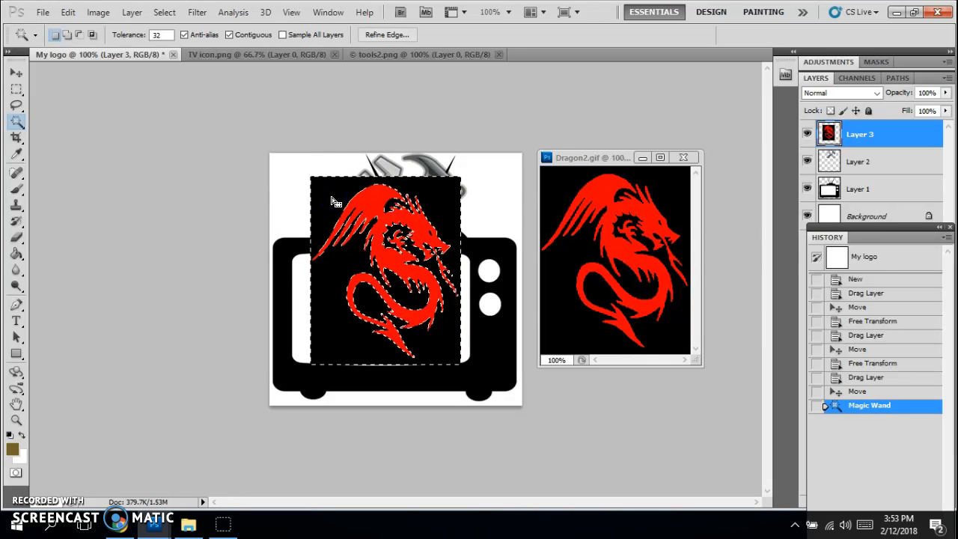
key("Delete")
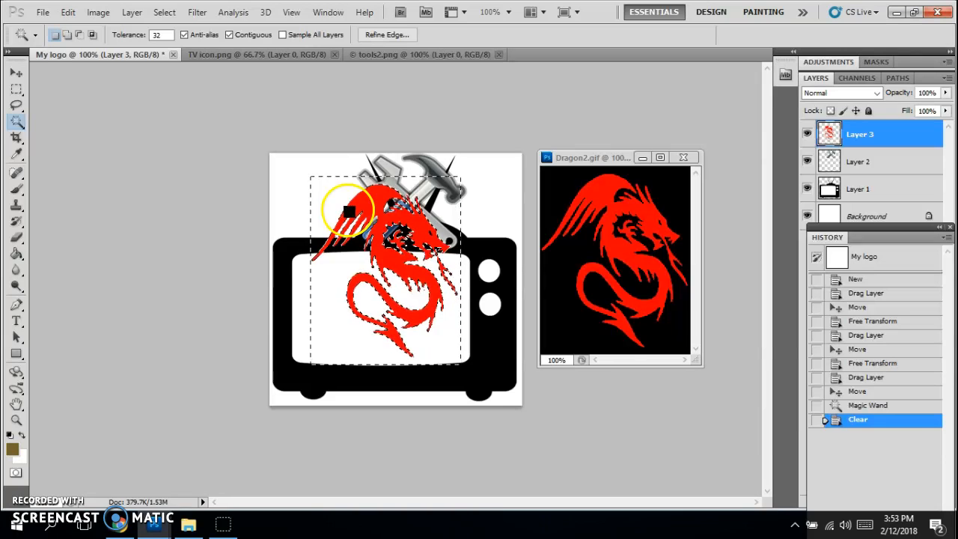
left_click(18, 90)
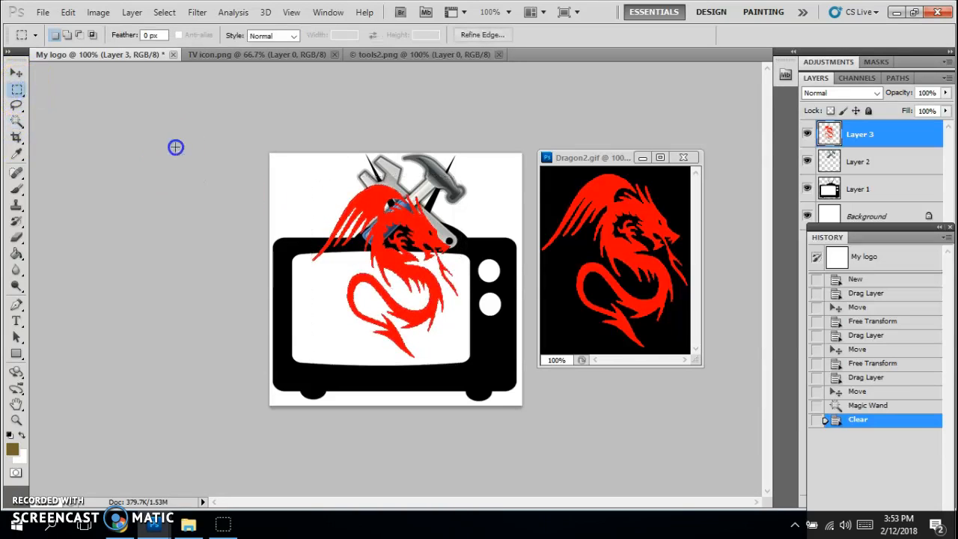
left_click(252, 154)
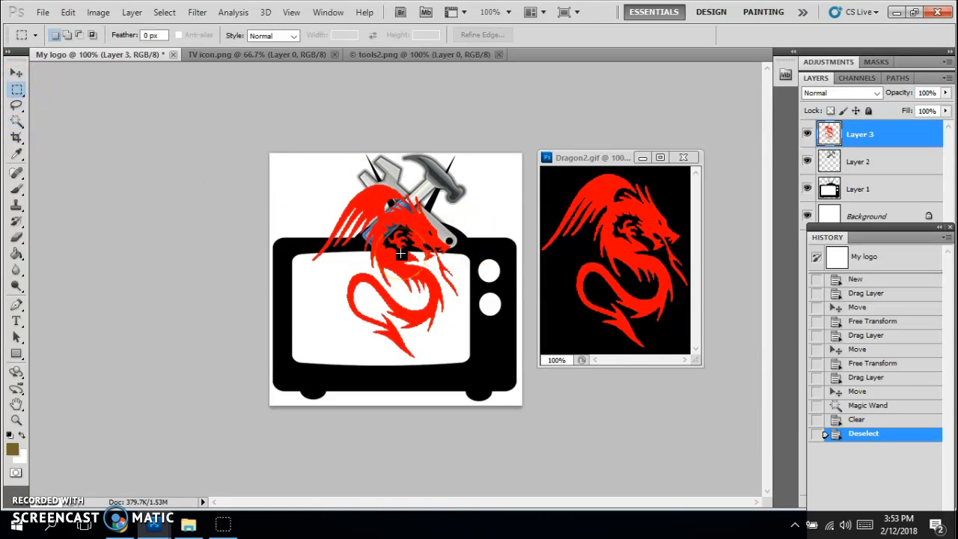
Step: Shrink the dragon to about 70% by 52% inside the TV screen, then float the History panel
key("ctrl+t")
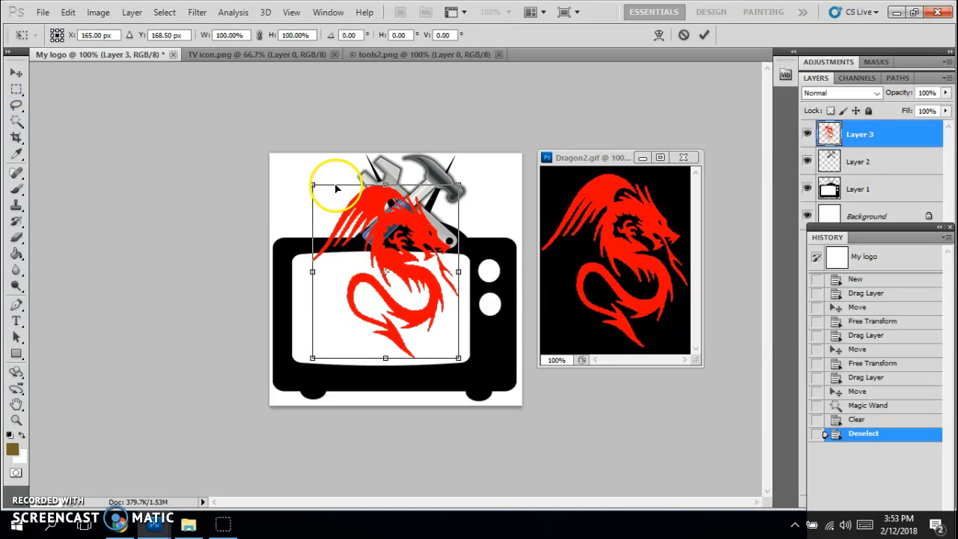
left_click_drag(312, 184, 325, 294)
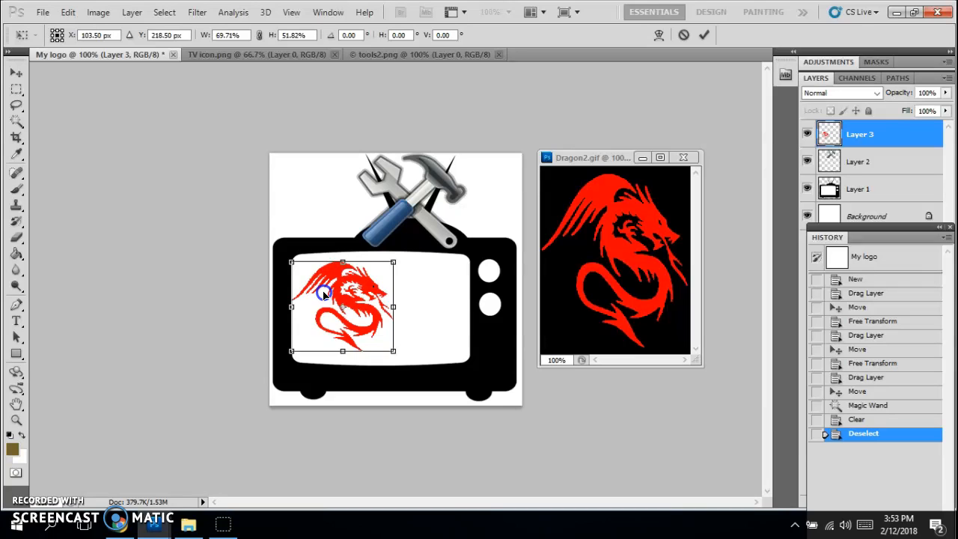
left_click(362, 293)
double_click(360, 294)
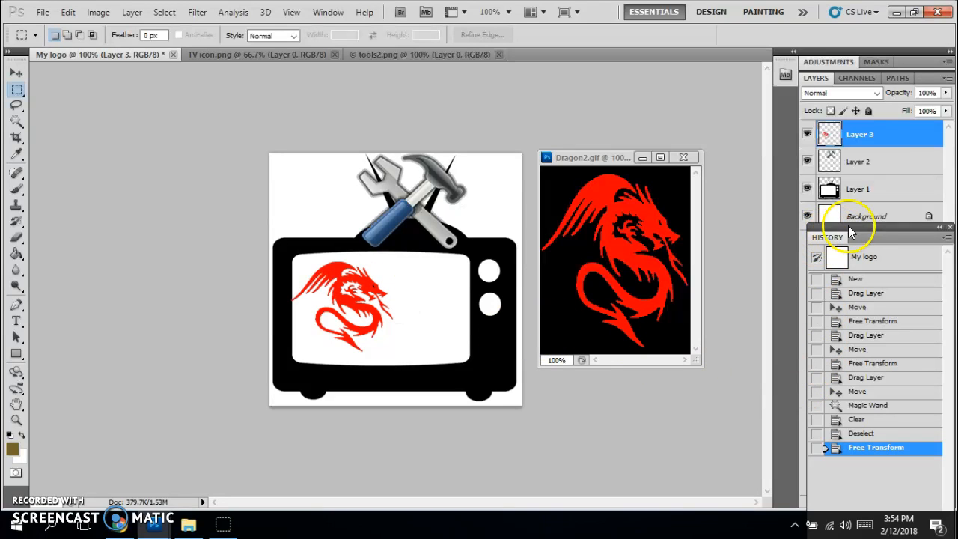
left_click_drag(884, 227, 712, 225)
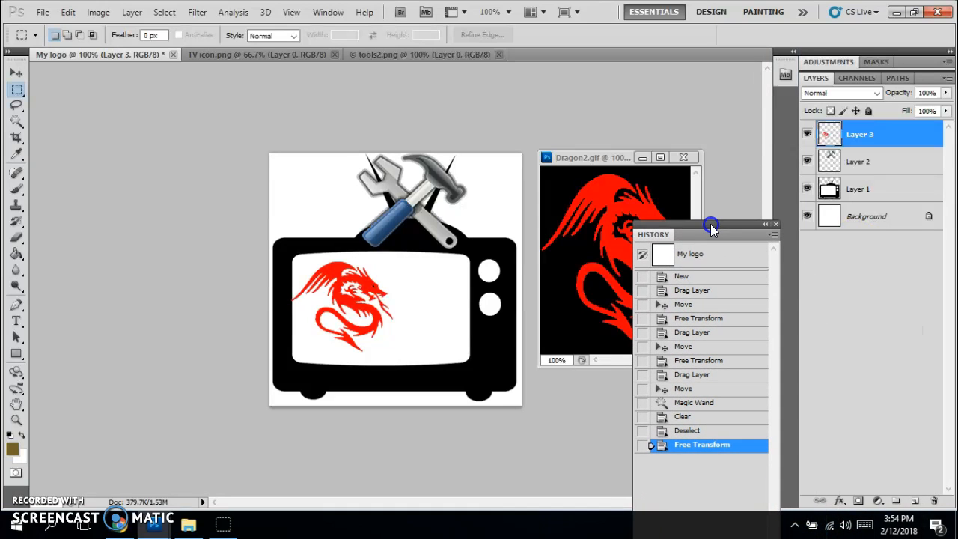
left_click(323, 15)
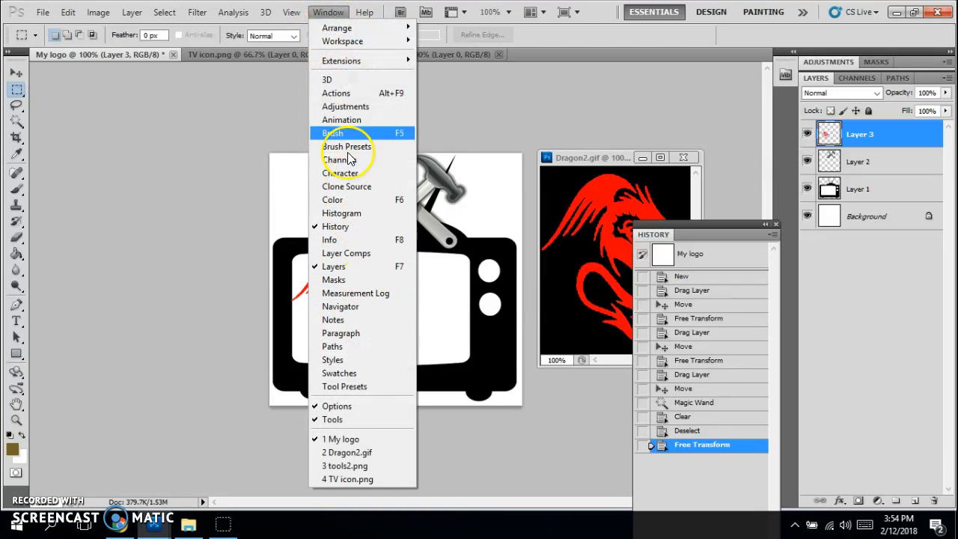
left_click(337, 15)
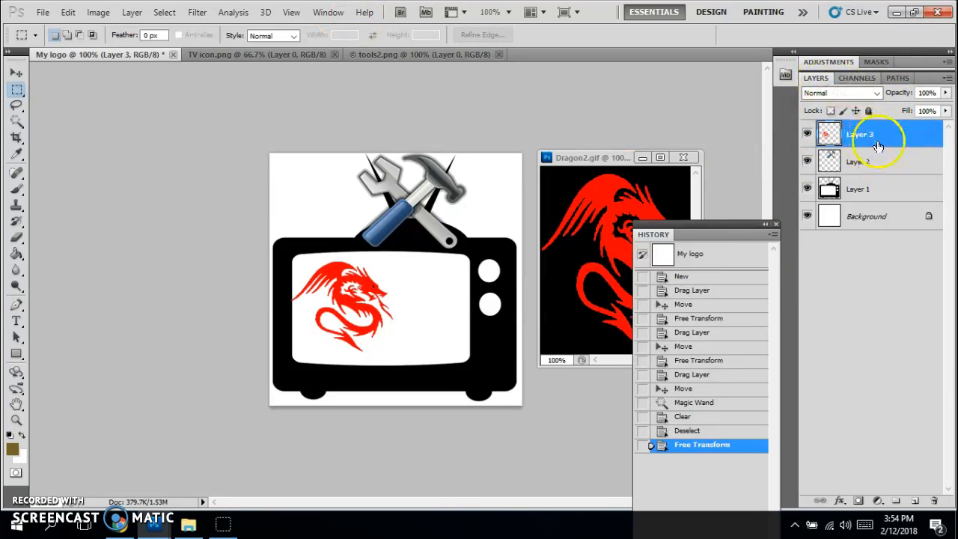
left_click_drag(897, 139, 916, 500)
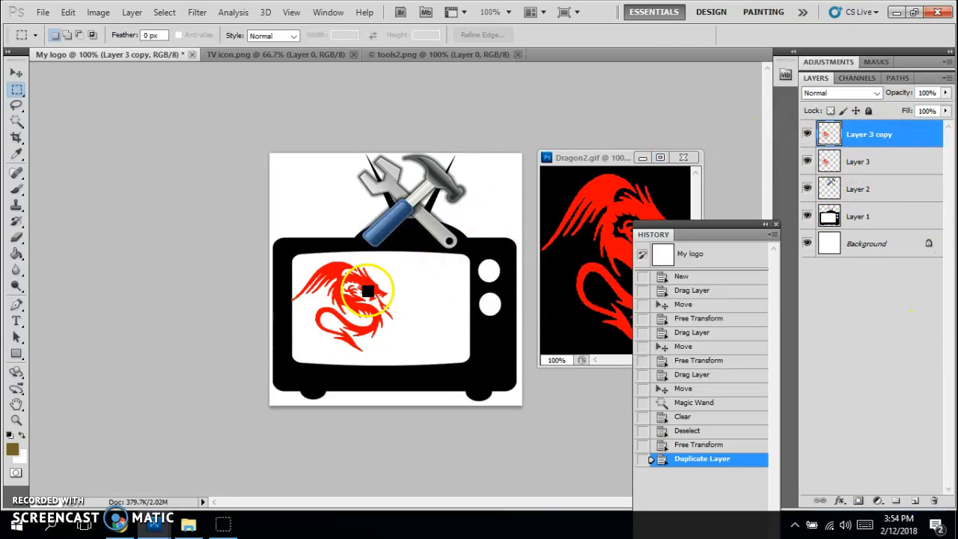
Step: Flip the copied dragon horizontally onto the right half of the TV screen
key("ctrl+t")
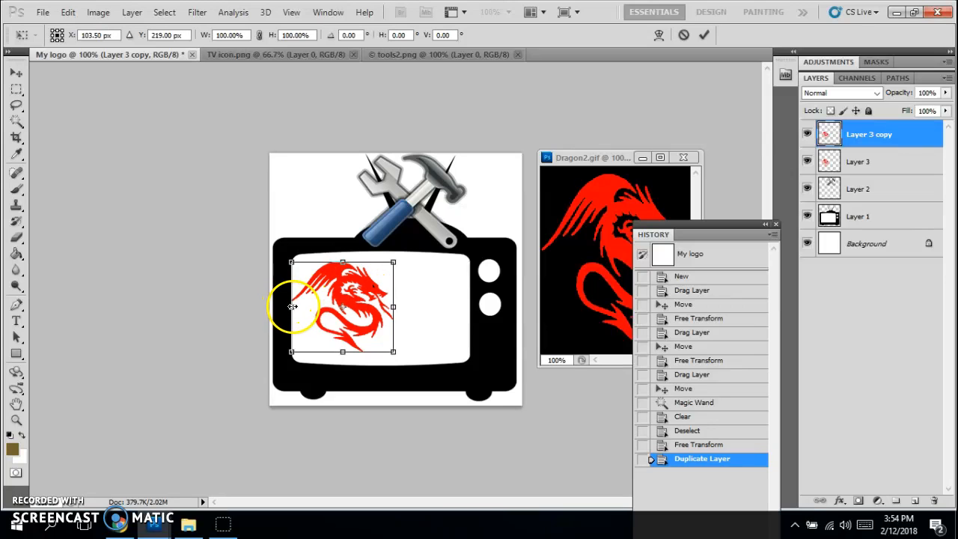
left_click_drag(292, 308, 469, 301)
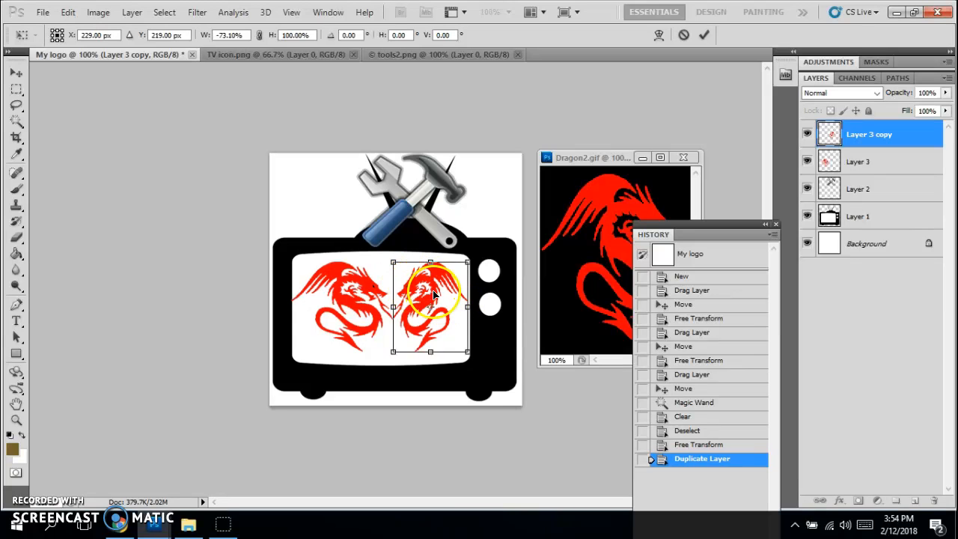
key("Return")
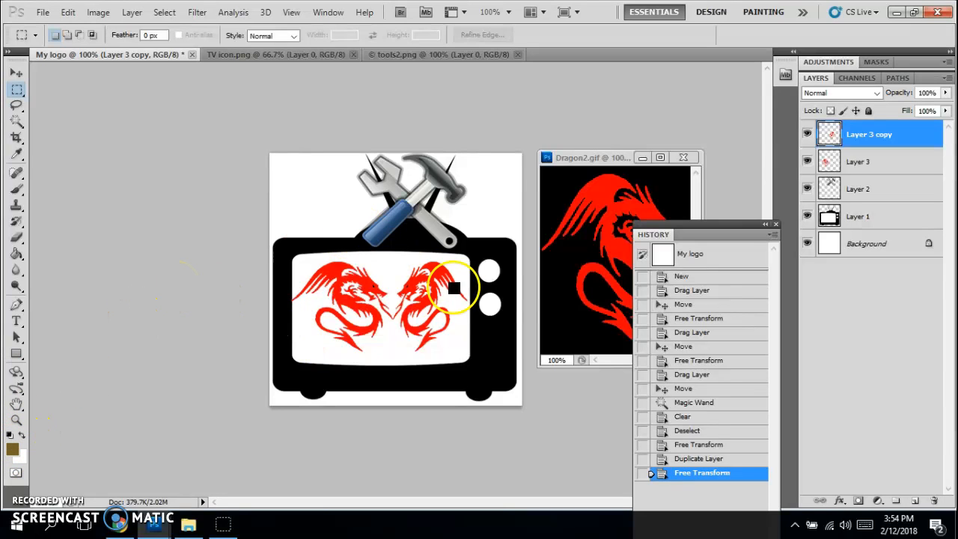
Step: Set the foreground colour to a bright blue
left_click(12, 450)
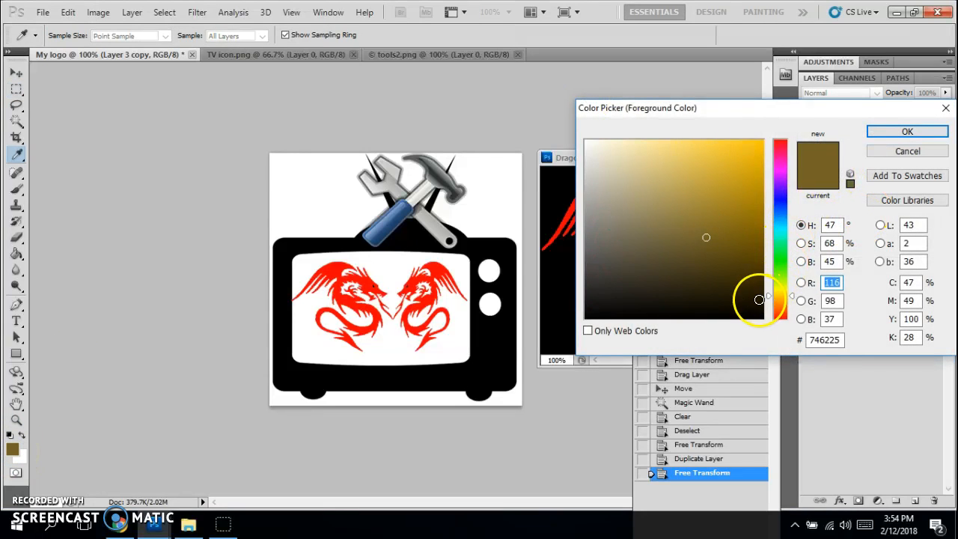
left_click_drag(771, 296, 777, 196)
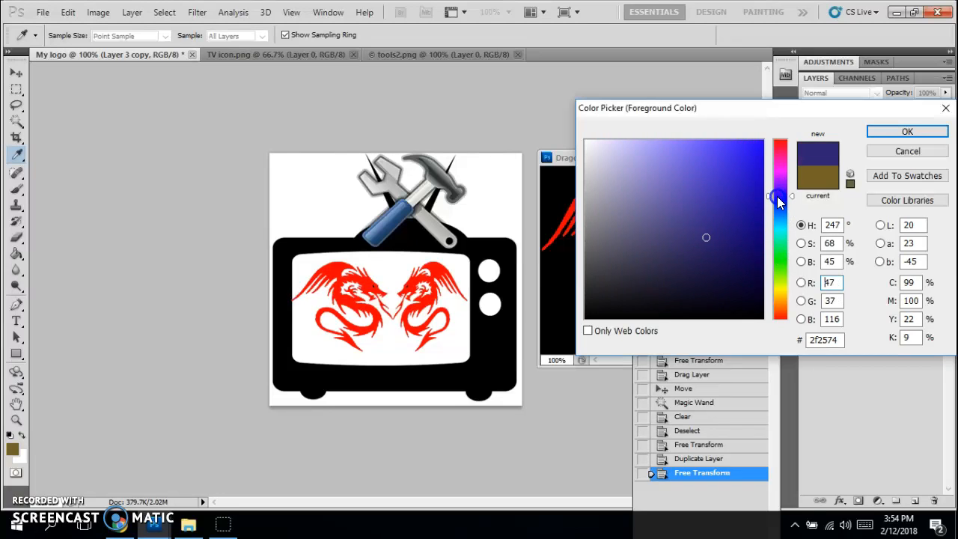
left_click_drag(744, 163, 737, 168)
left_click(892, 133)
Step: Fill the TV screen on Layer 1 with blue using the Paint Bucket, then hide Layer 2
key("m")
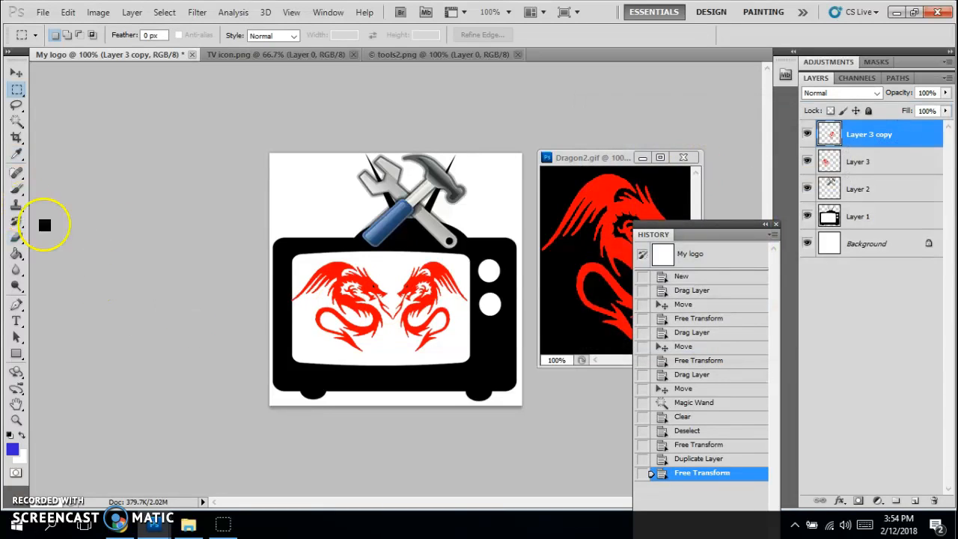
left_click(16, 256)
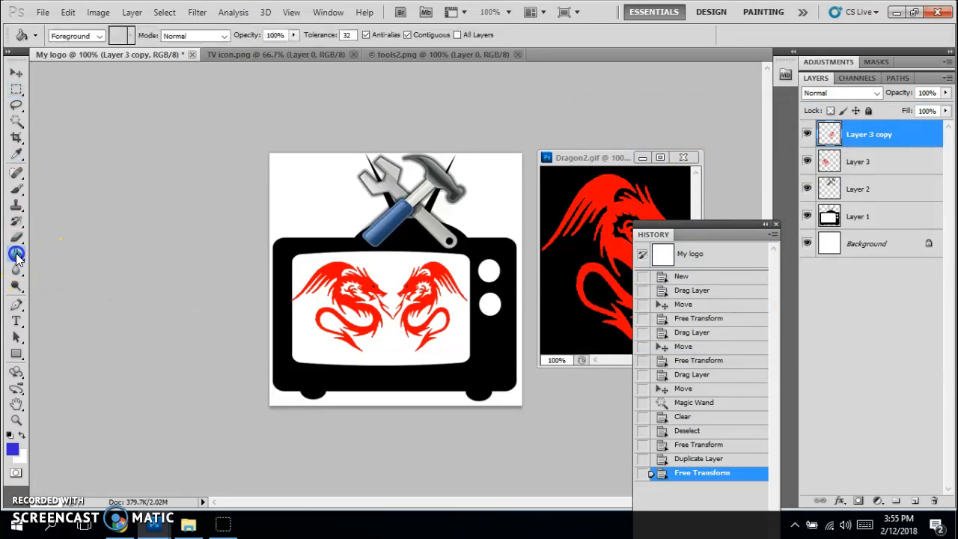
mouse_move(16, 256)
left_mouse_down()
mouse_move(46, 256)
mouse_move(18, 259)
mouse_move(52, 270)
left_mouse_up()
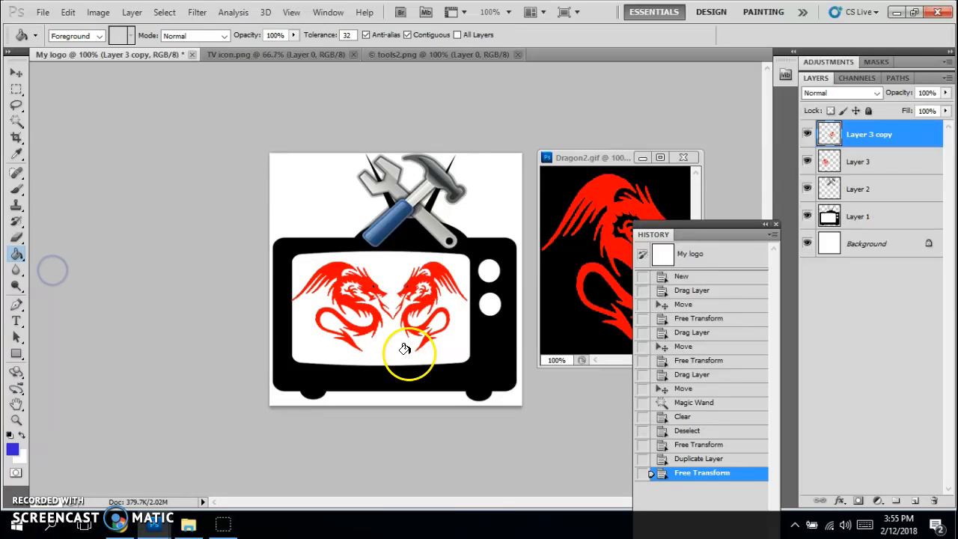
left_click(872, 219)
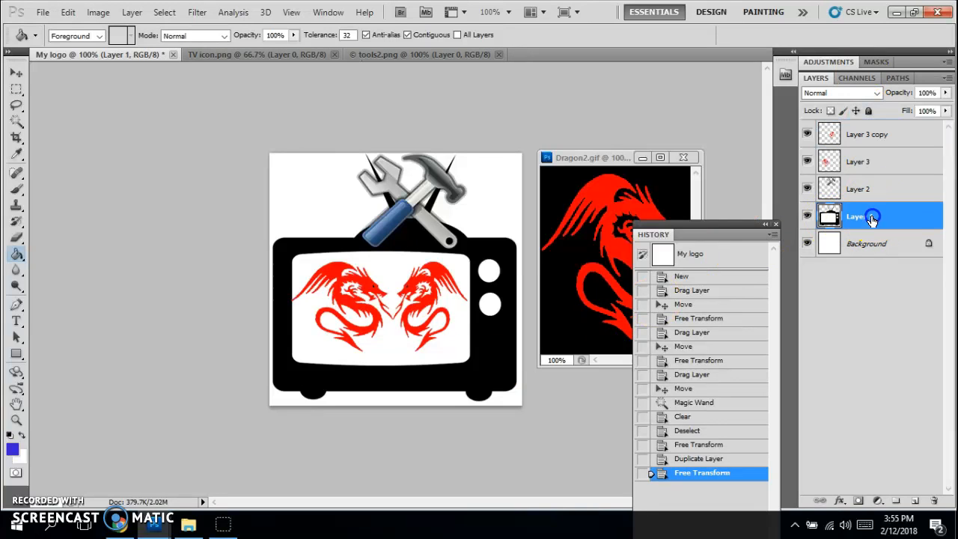
left_click(380, 352)
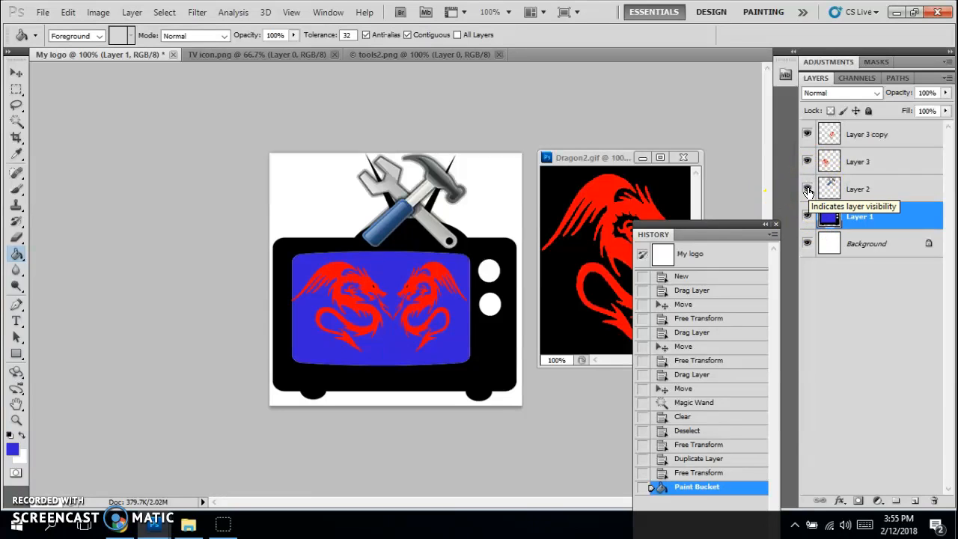
left_click(808, 189)
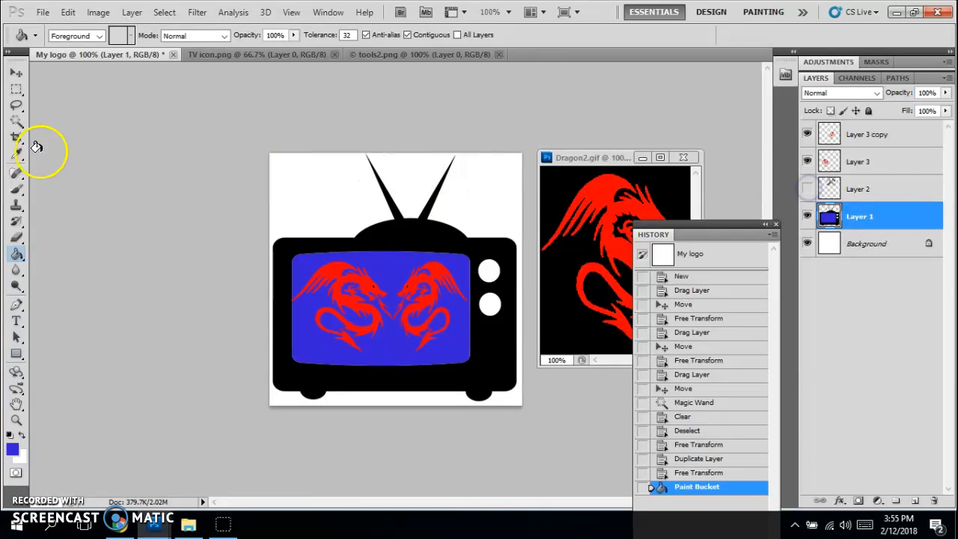
Step: Erase the TV's antennas, finishing the tip with a 41 px eraser, then show Layer 2 again
left_click(12, 244)
mouse_move(359, 154)
left_mouse_down()
mouse_move(404, 188)
mouse_move(439, 160)
mouse_move(436, 178)
mouse_move(414, 187)
mouse_move(433, 188)
left_mouse_up()
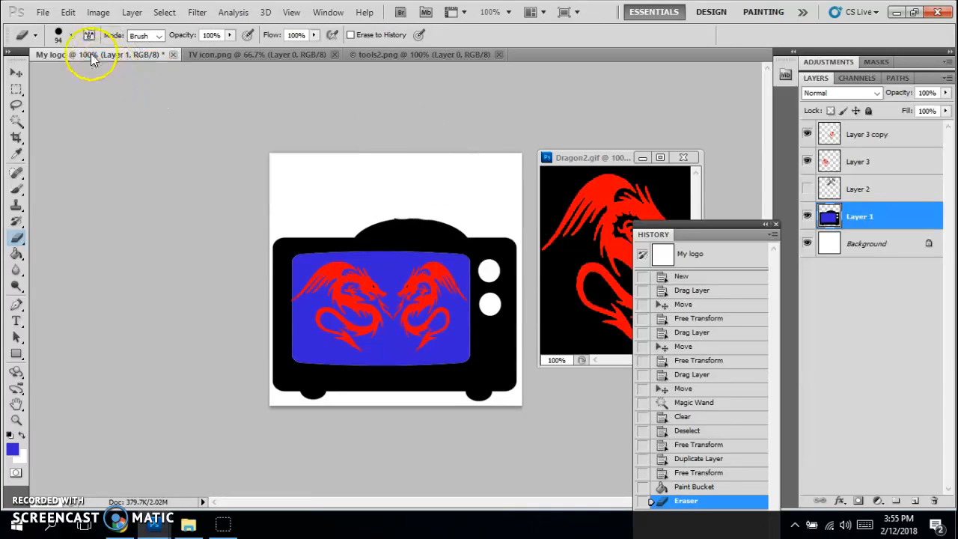
left_click(72, 35)
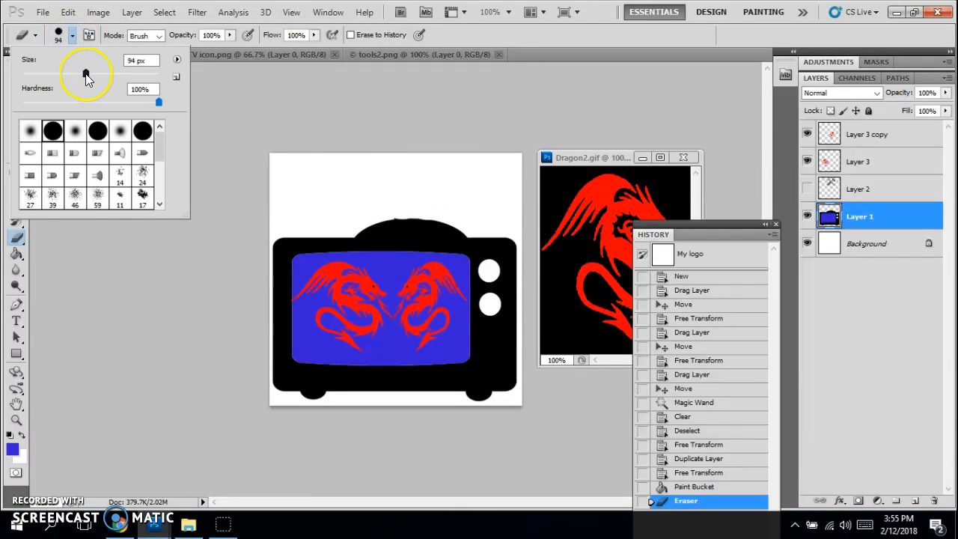
left_click_drag(50, 75, 50, 75)
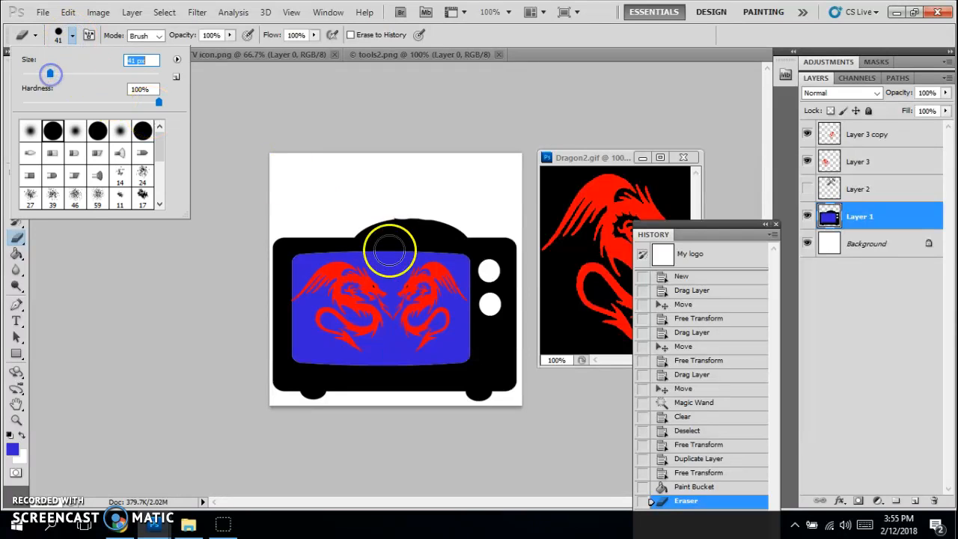
left_click(392, 202)
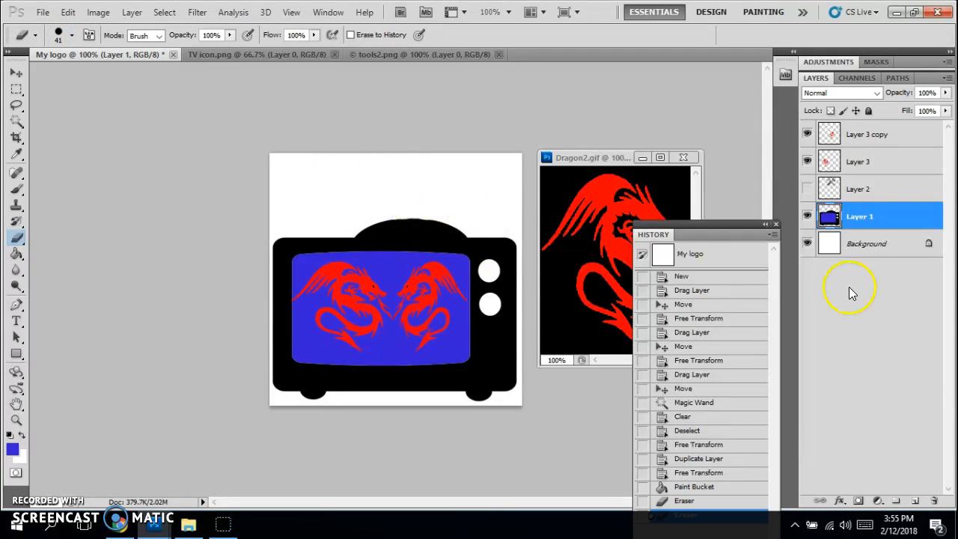
left_click(807, 189)
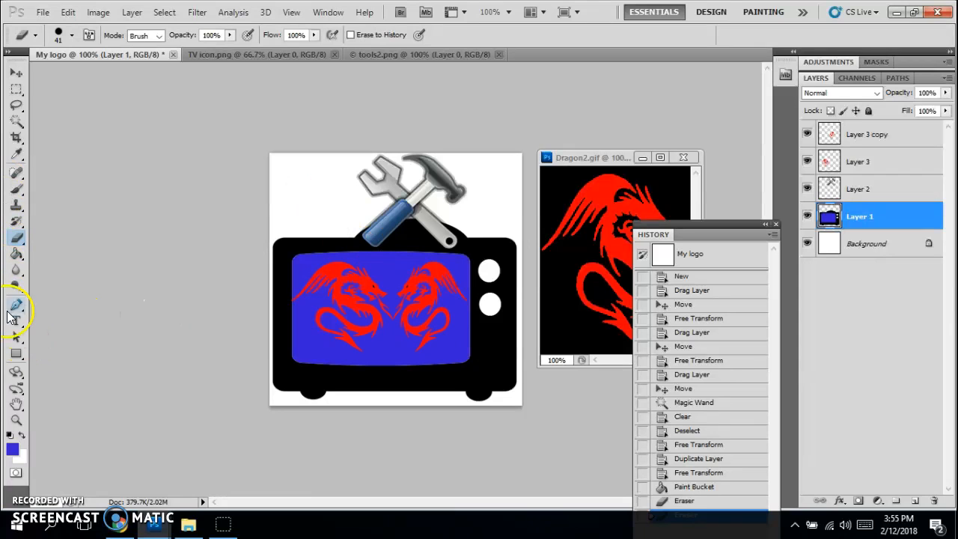
Step: Type 'DD' on the TV screen with the Type tool
left_click(18, 326)
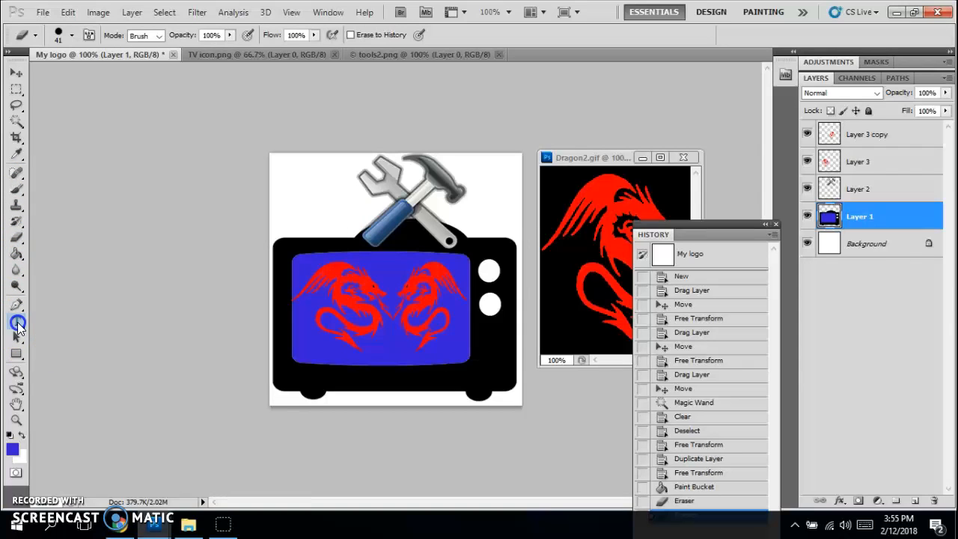
left_click(381, 274)
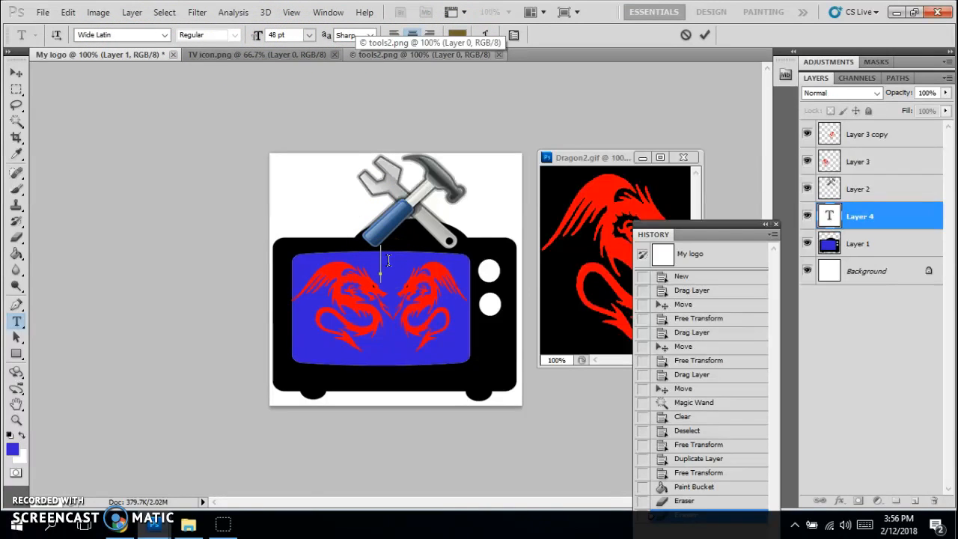
type("DD")
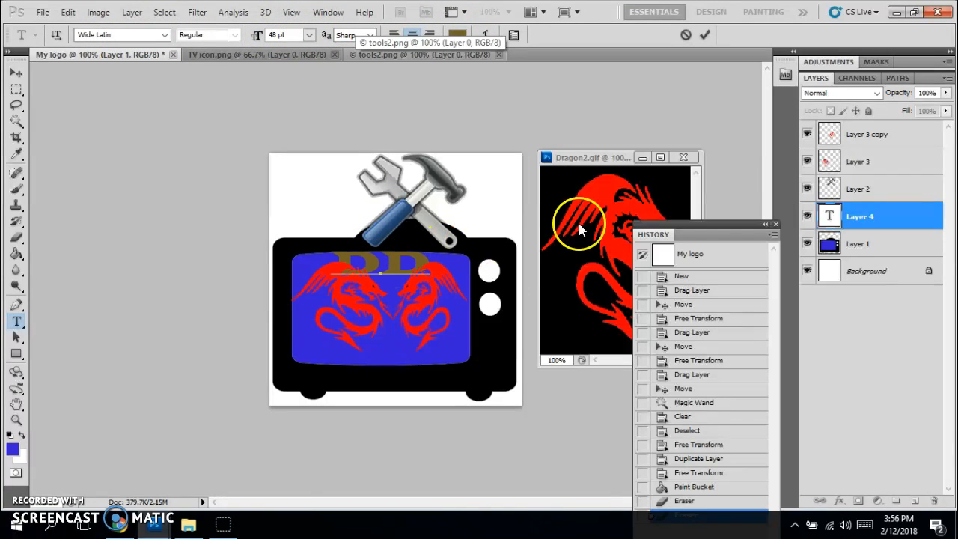
Step: Position the DD text between the dragons and move its layer to the top of the stack
left_click(16, 69)
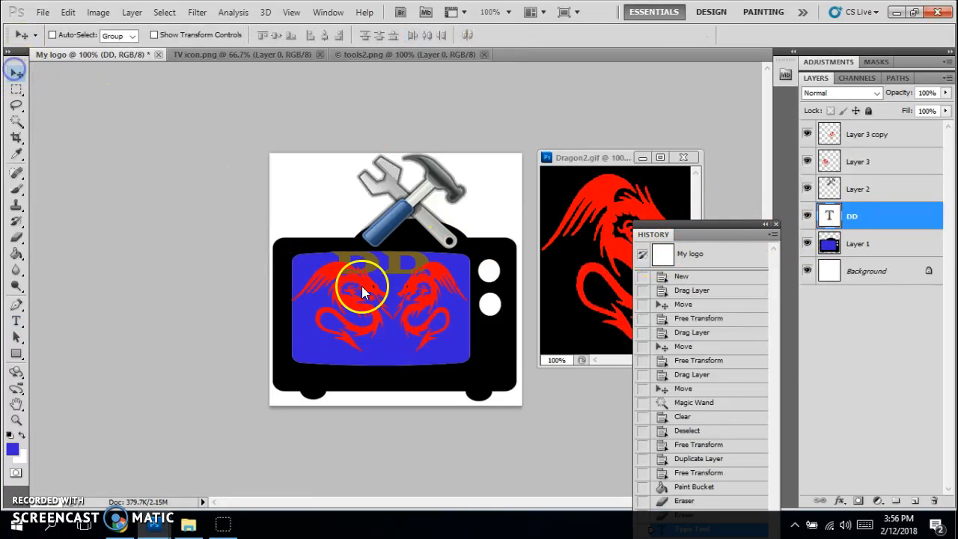
left_click_drag(393, 262, 399, 299)
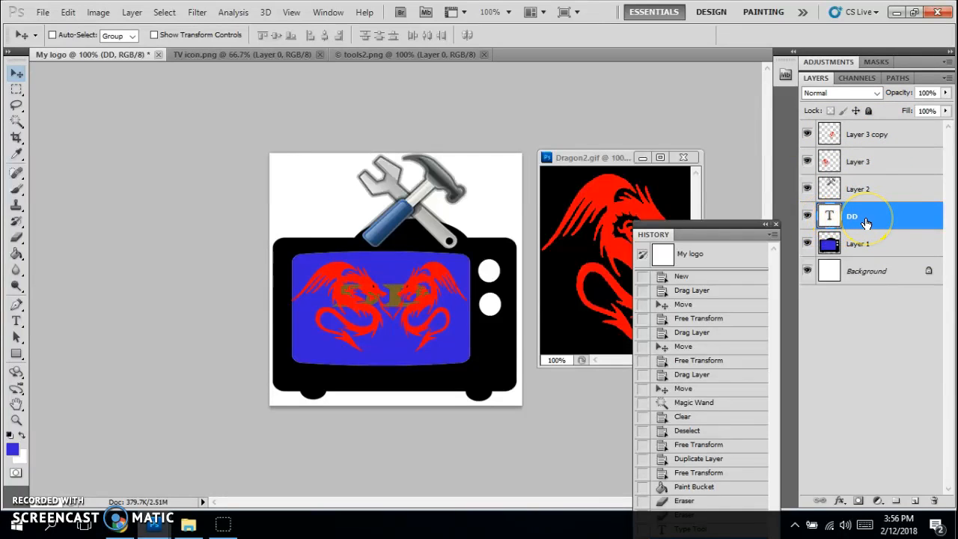
left_click_drag(892, 218, 895, 127)
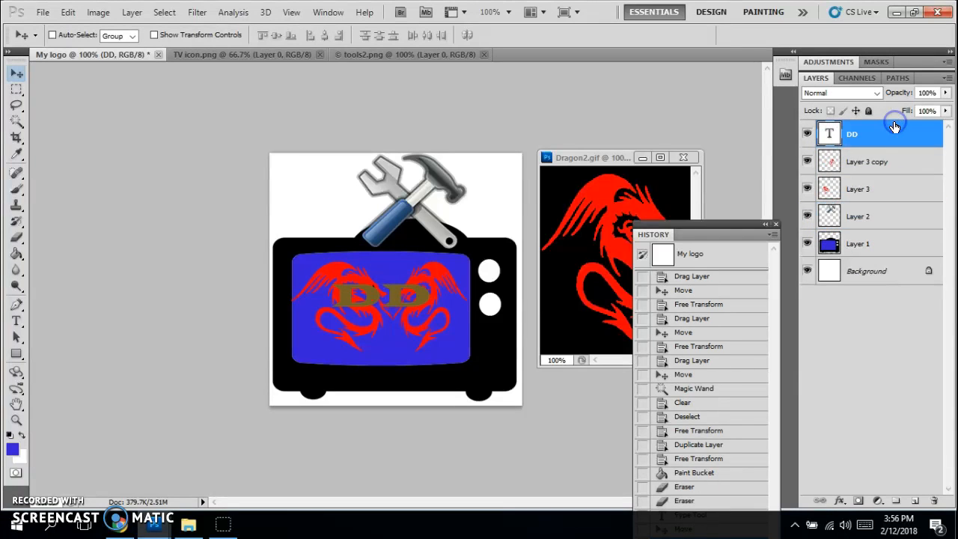
left_click_drag(392, 297, 398, 333)
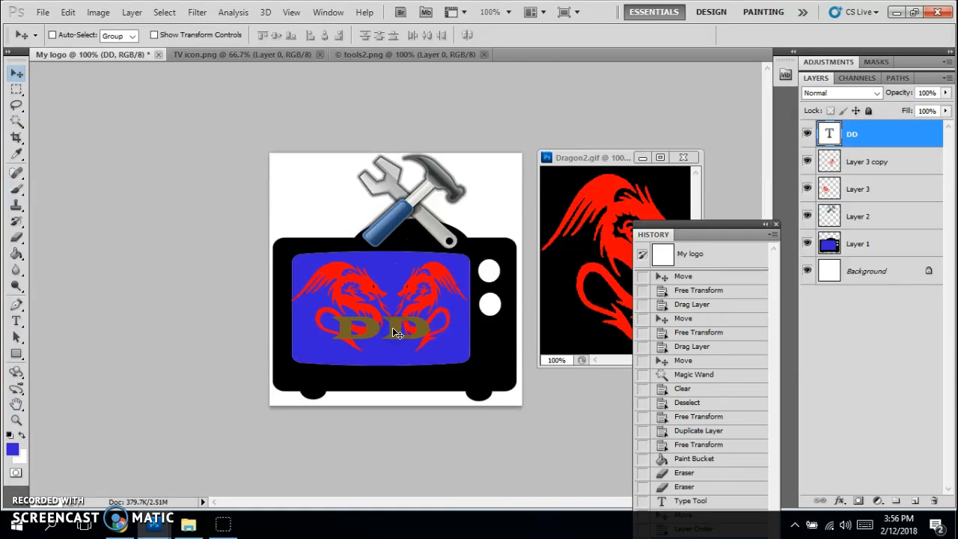